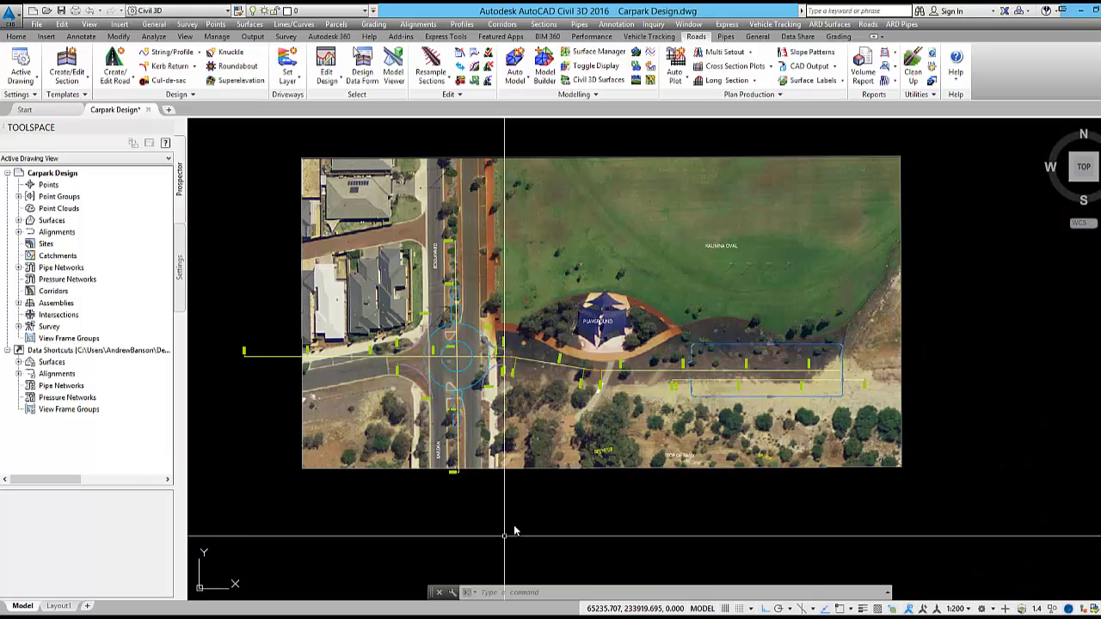
Step: Zoom and pan the aerial plan to frame the roundabout, playground and carpark outline
{"action": "middle_click_drag", "start_coordinate": [531, 499], "coordinate": [531, 514]}
{"action": "scroll", "coordinate": [597, 472], "scroll_direction": "up", "scroll_amount": 3}
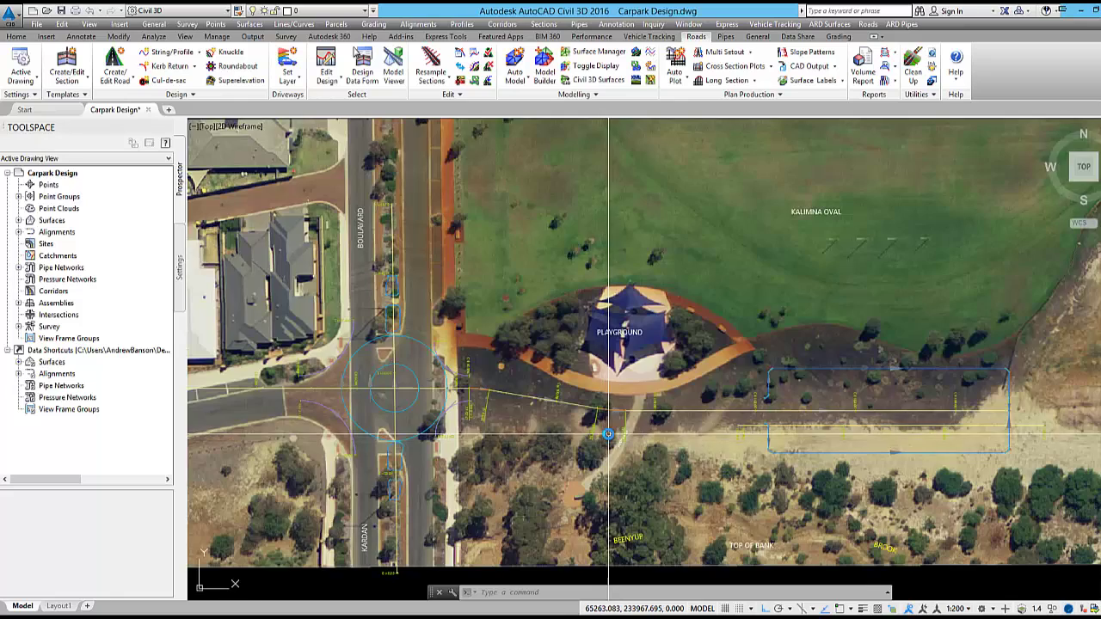
{"action": "middle_click_drag", "start_coordinate": [609, 435], "coordinate": [611, 451]}
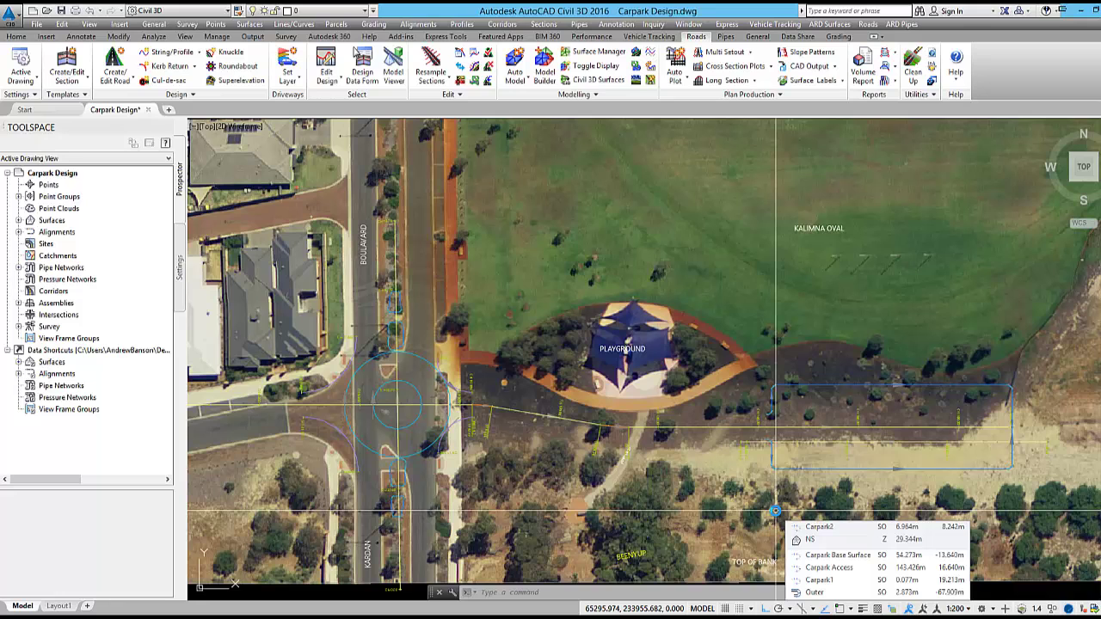
{"action": "middle_click_drag", "start_coordinate": [773, 507], "coordinate": [773, 500]}
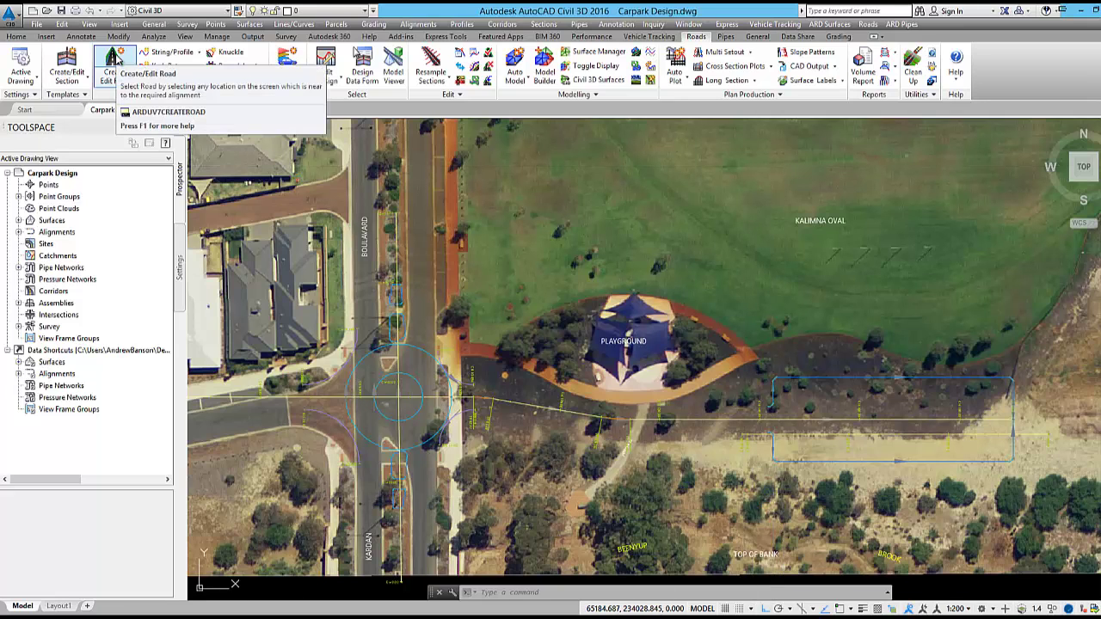
Step: Create the Kardan road from the Kardan alignment with the Kardan template and 5 m arc and spiral spacing
{"action": "left_click", "coordinate": [113, 59]}
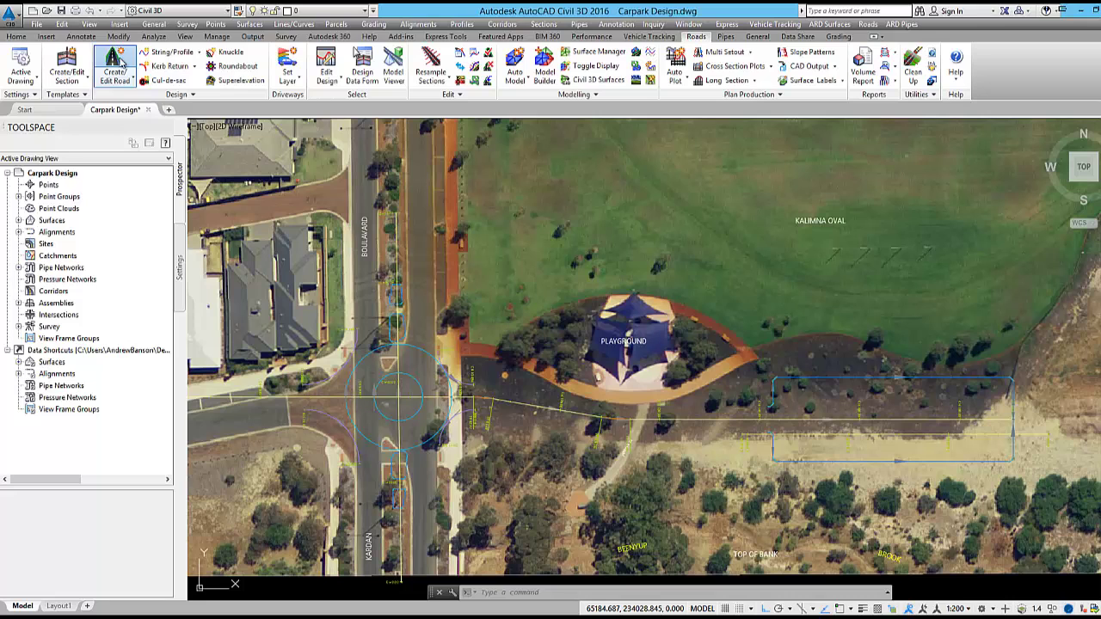
{"action": "left_click", "coordinate": [398, 271]}
{"action": "left_click", "coordinate": [357, 160]}
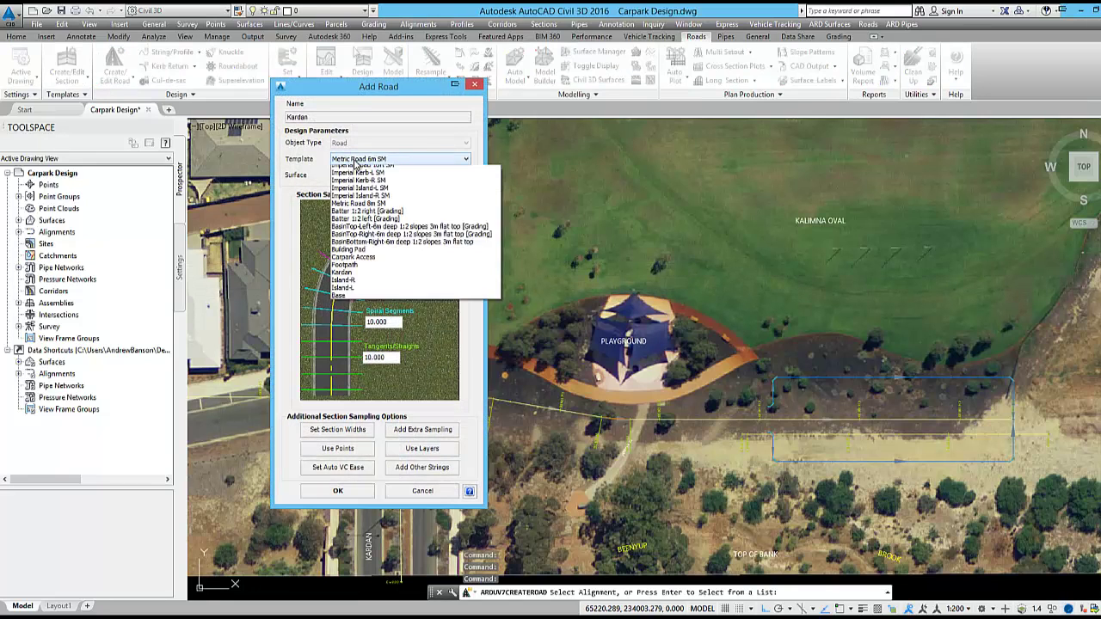
{"action": "left_click", "coordinate": [357, 316]}
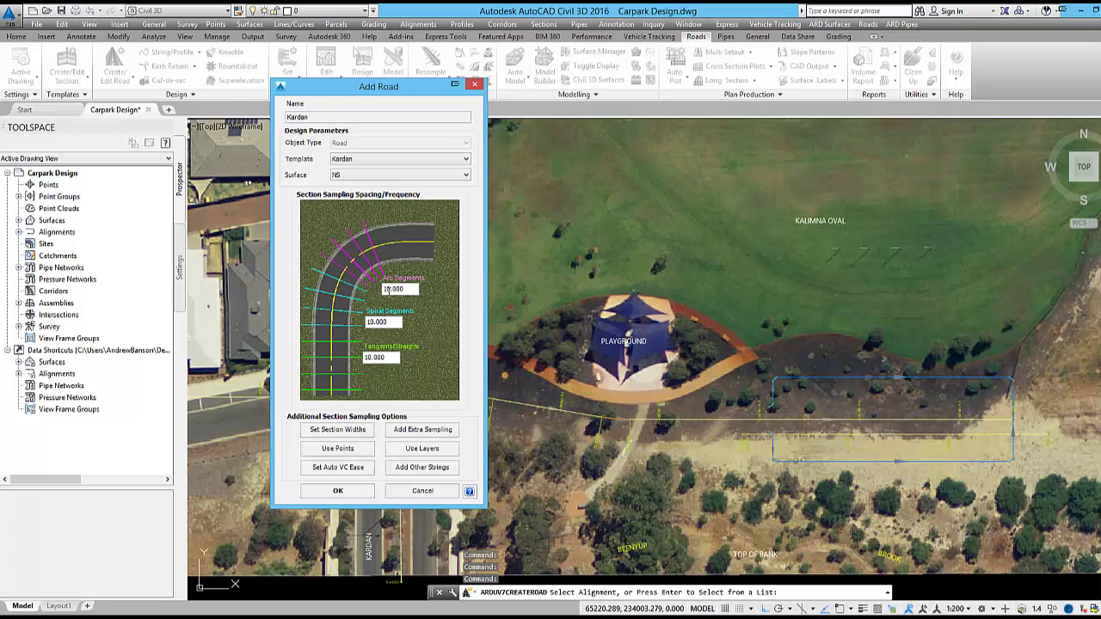
{"action": "double_click", "coordinate": [404, 289]}
{"action": "type", "text": "5"}
{"action": "double_click", "coordinate": [391, 322]}
{"action": "type", "text": "5"}
{"action": "left_click", "coordinate": [354, 492]}
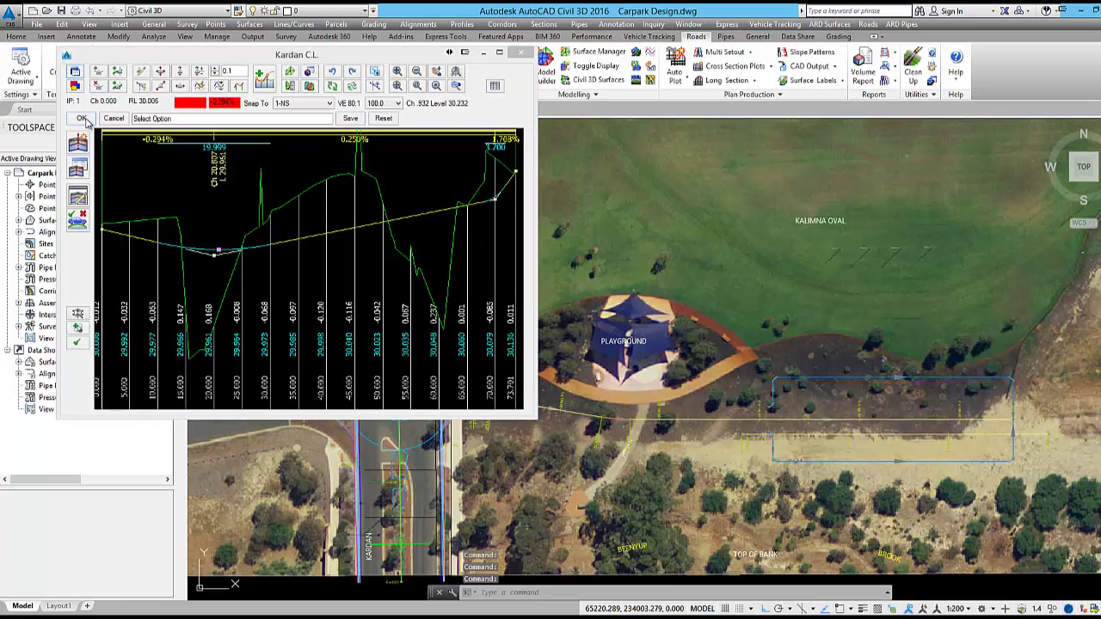
Step: Create the Carpark Access road with the Carpark Access template and all sampling set to 5
{"action": "left_click", "coordinate": [112, 74]}
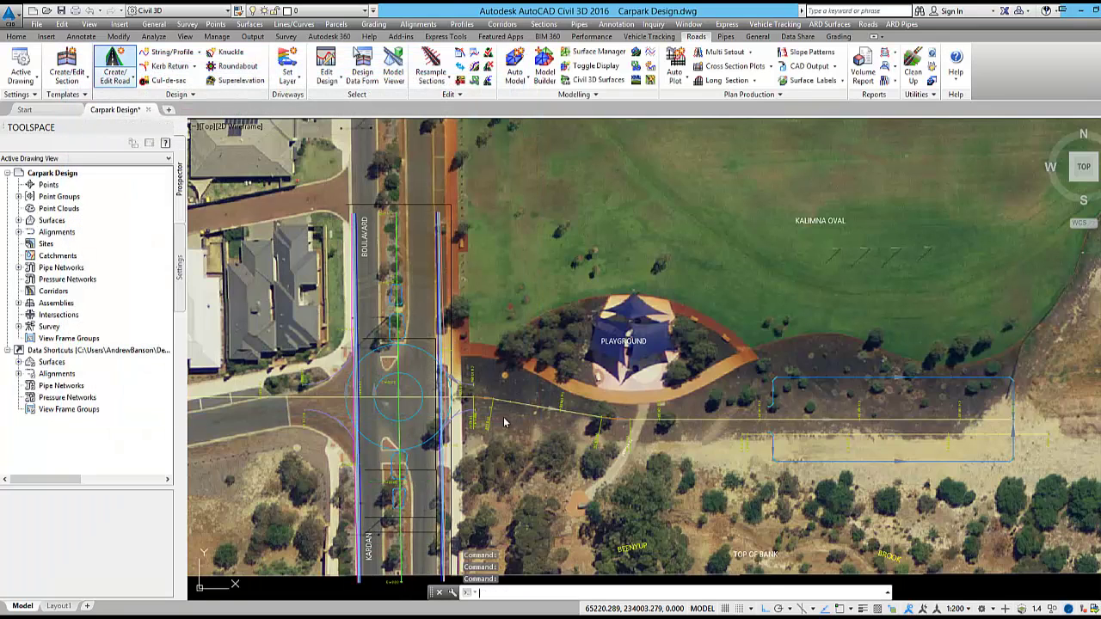
{"action": "left_click", "coordinate": [508, 327]}
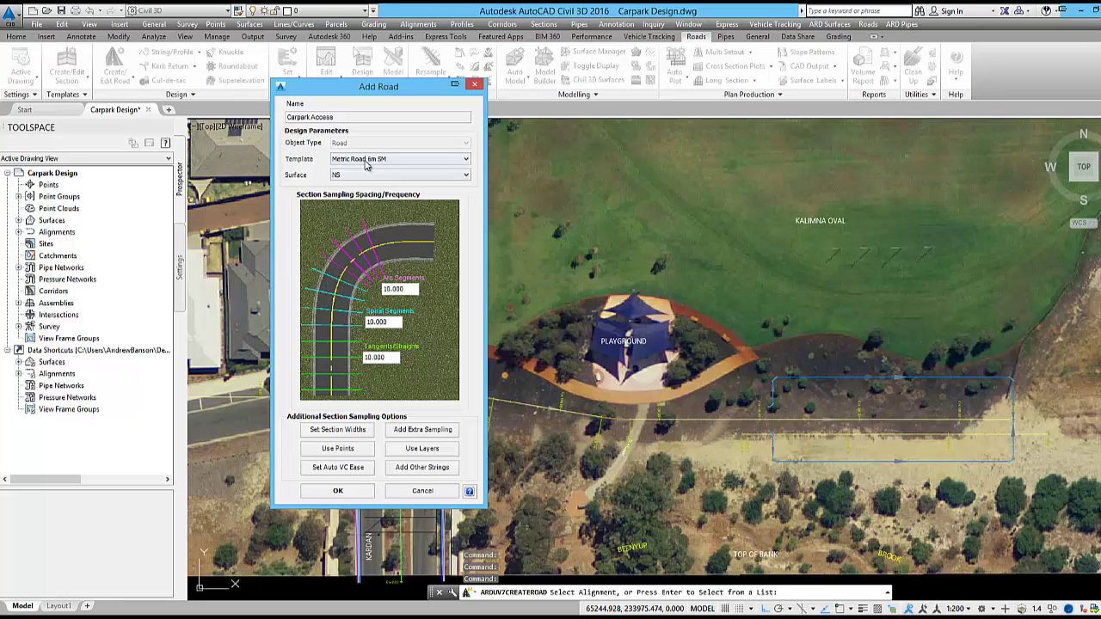
{"action": "left_click", "coordinate": [368, 161]}
{"action": "left_click", "coordinate": [353, 300]}
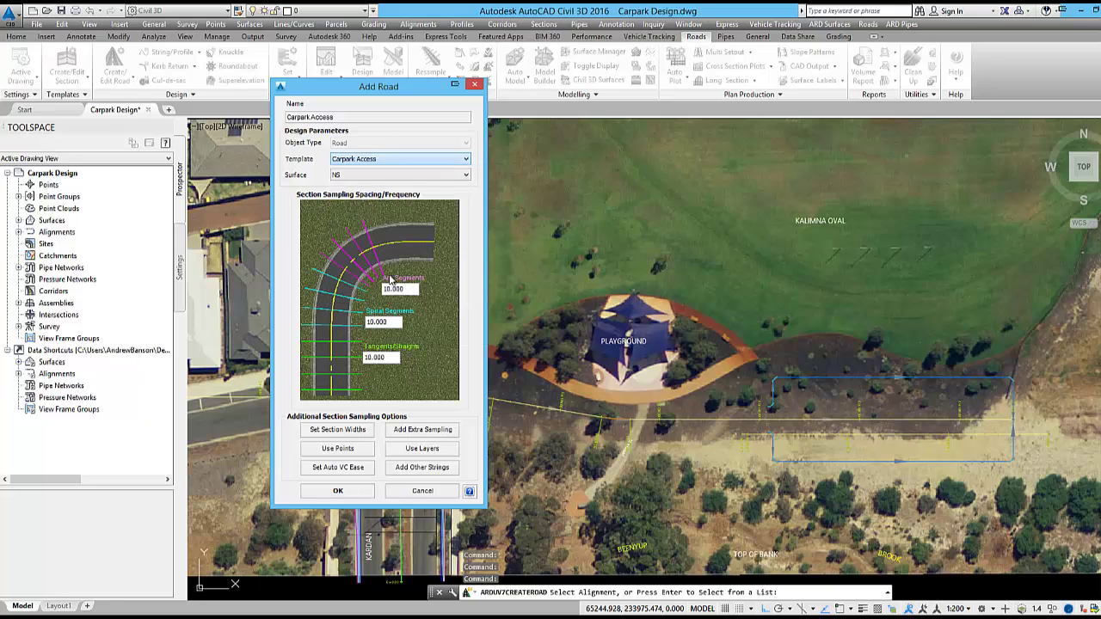
{"action": "type", "text": "5"}
{"action": "key", "text": "Tab"}
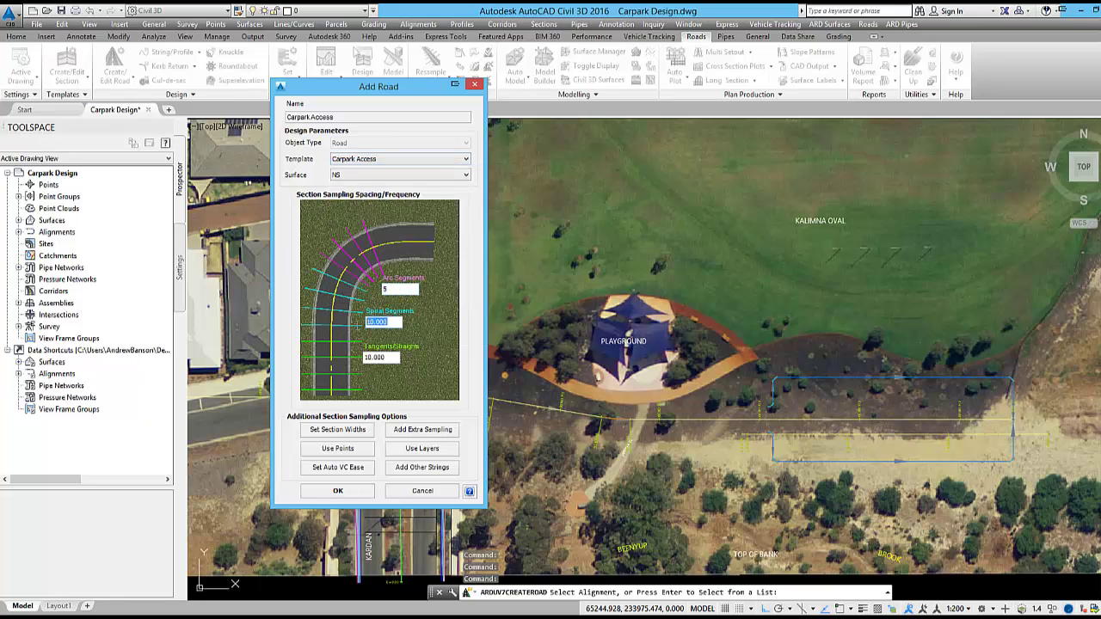
{"action": "type", "text": "5"}
{"action": "key", "text": "Tab"}
{"action": "type", "text": "5"}
{"action": "key", "text": "Return"}
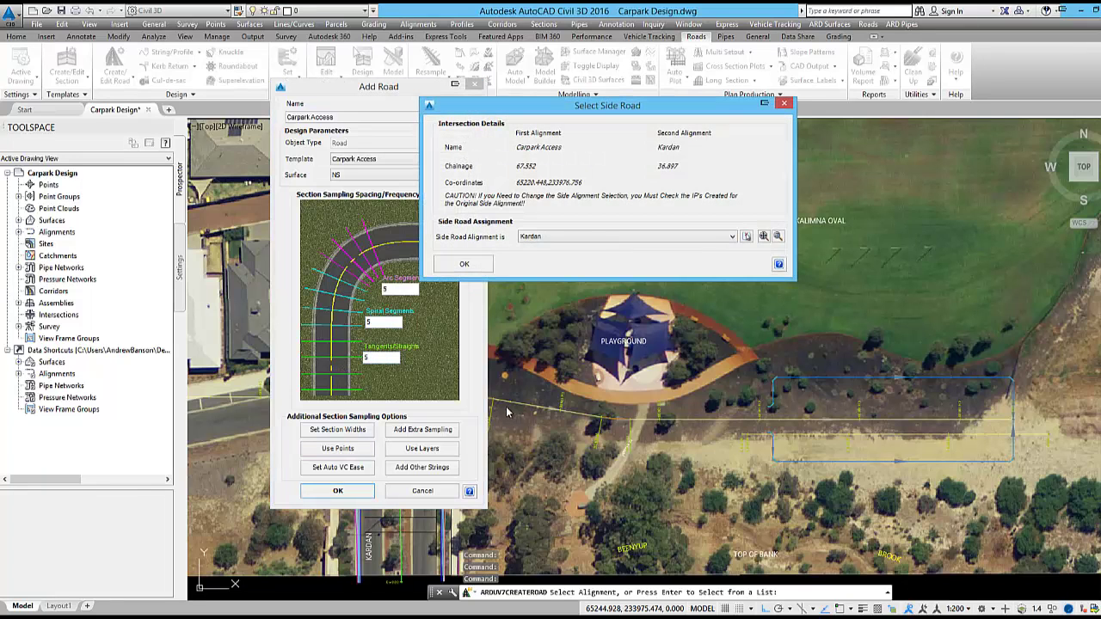
Step: Make Carpark Access the side road at its intersection with Kardan
{"action": "left_click", "coordinate": [569, 242]}
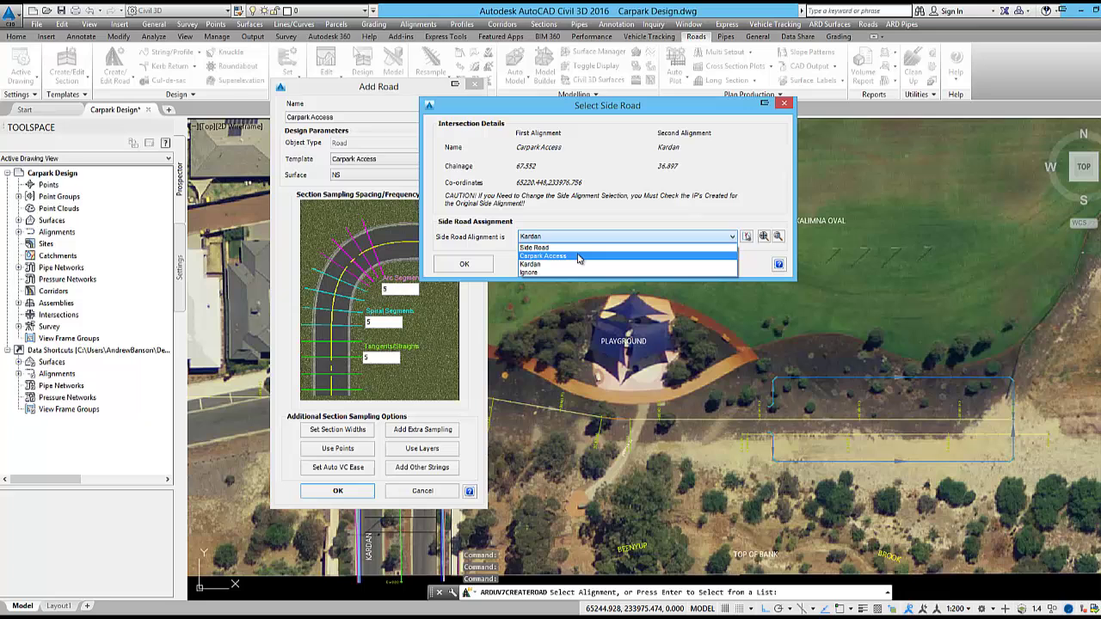
{"action": "left_click", "coordinate": [579, 256]}
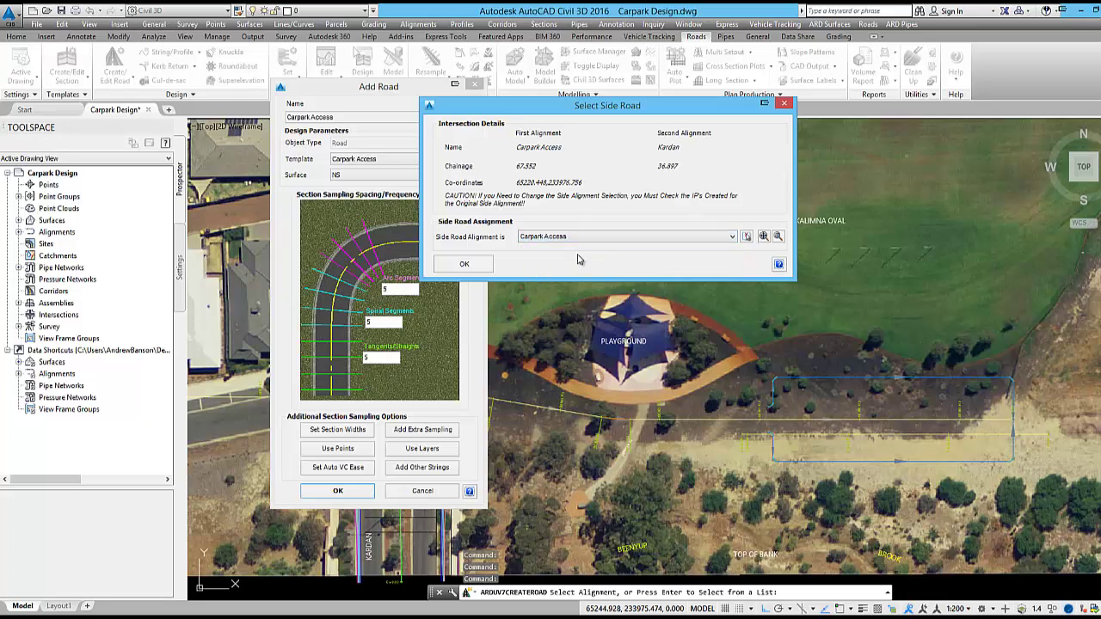
{"action": "left_click", "coordinate": [476, 263]}
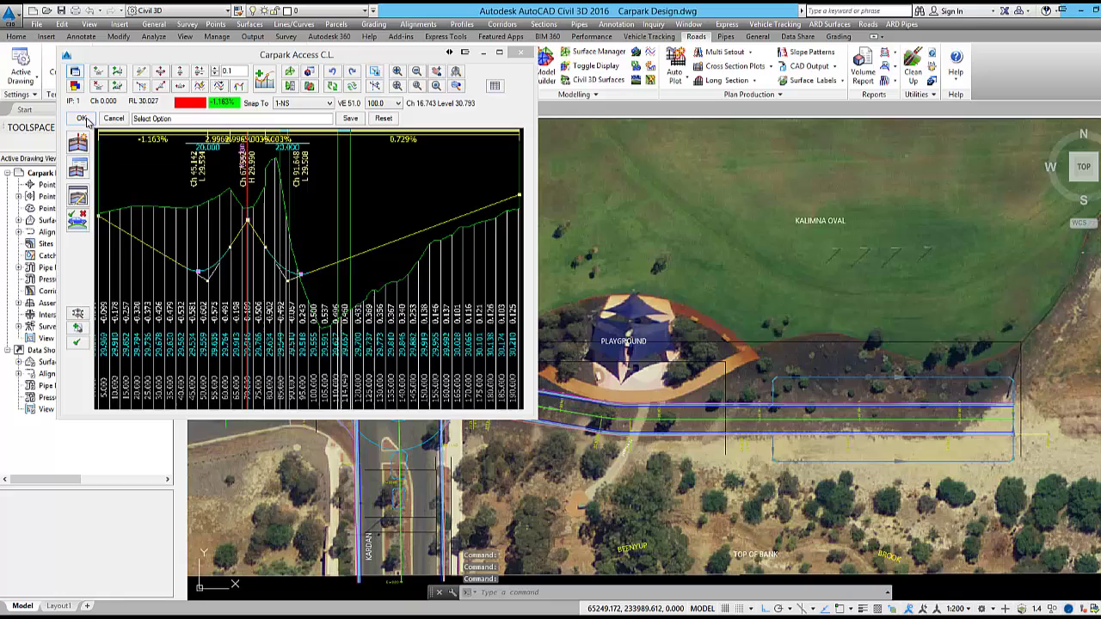
Step: Accept the Carpark Access profile and frame the Kardan intersection
{"action": "left_click", "coordinate": [83, 118]}
{"action": "scroll", "coordinate": [452, 376], "scroll_direction": "up", "scroll_amount": 5}
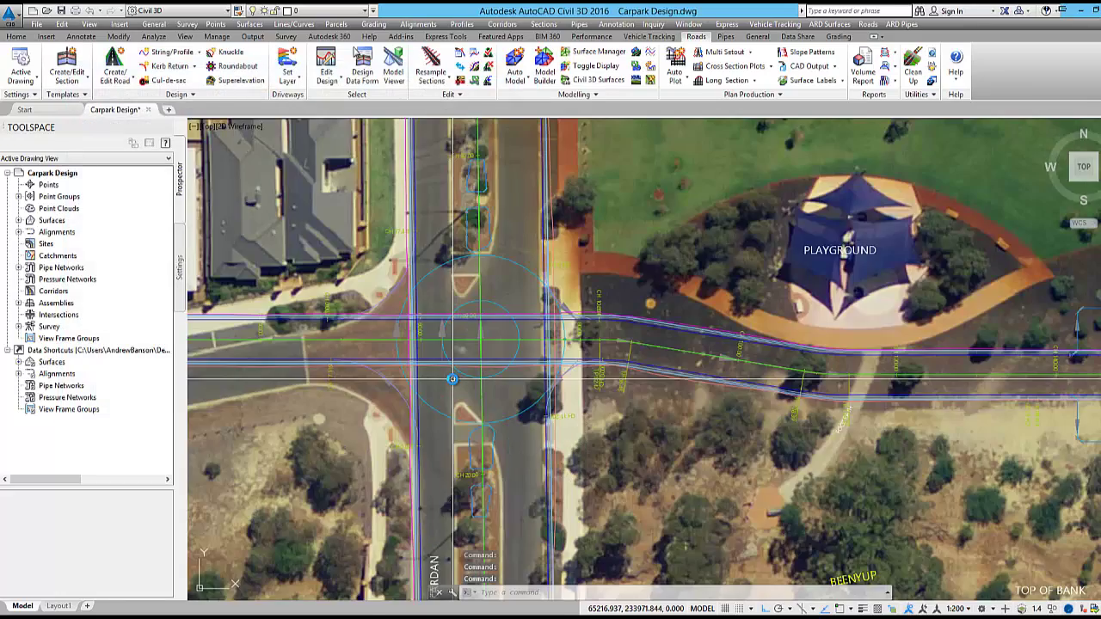
{"action": "middle_click_drag", "start_coordinate": [452, 378], "coordinate": [476, 431]}
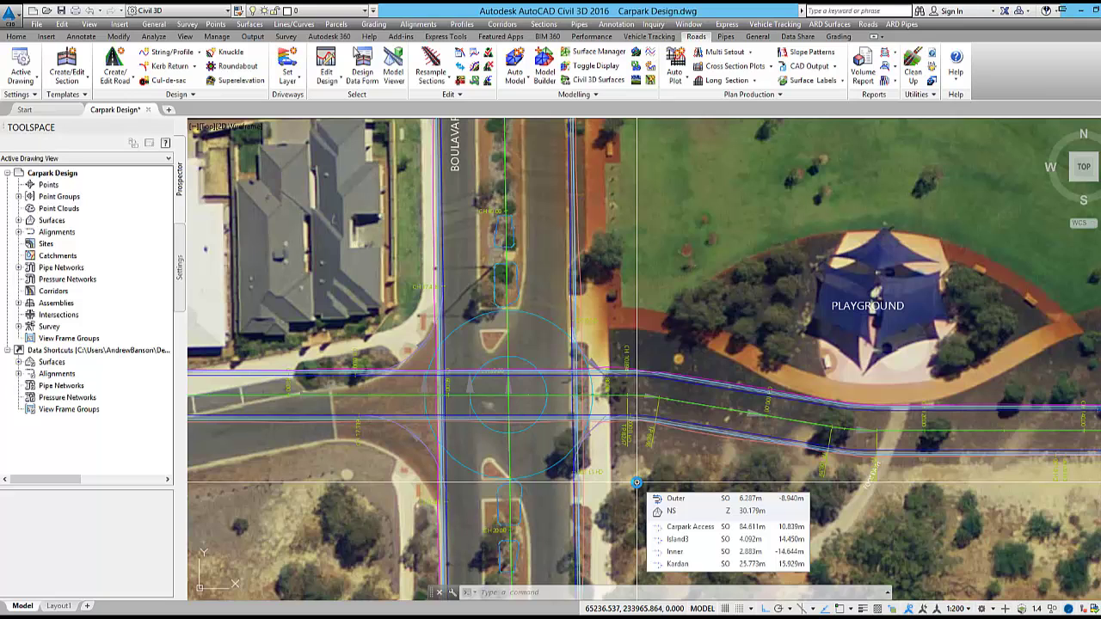
Step: Create the kerb return alignment on the intersection's upper-right corner
{"action": "left_click", "coordinate": [170, 66]}
{"action": "left_click", "coordinate": [588, 346]}
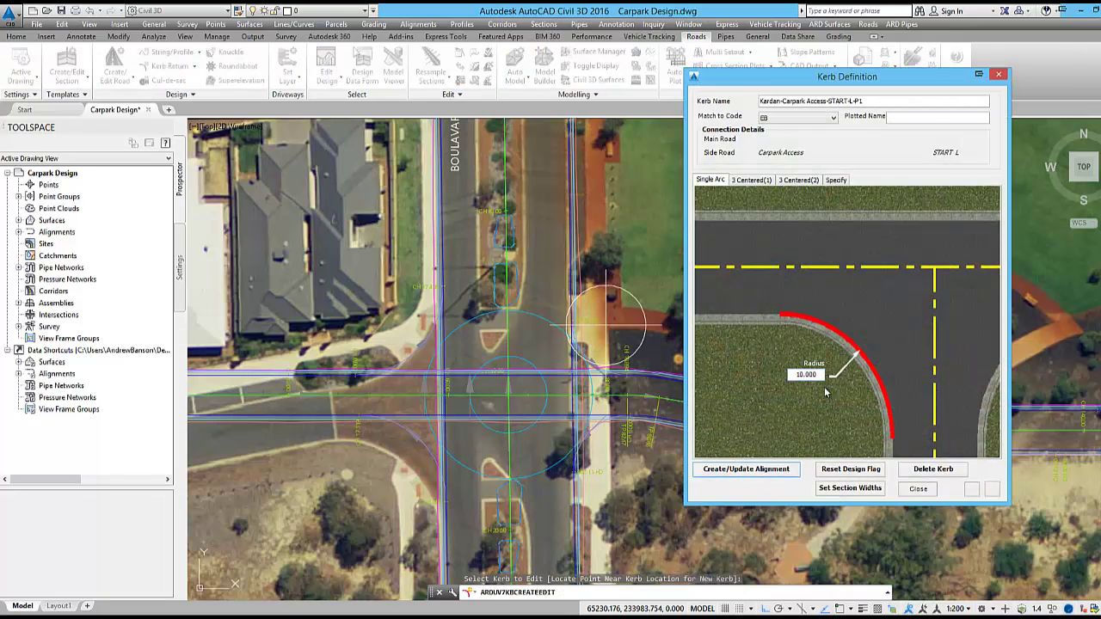
{"action": "double_click", "coordinate": [819, 374]}
{"action": "left_click", "coordinate": [746, 470]}
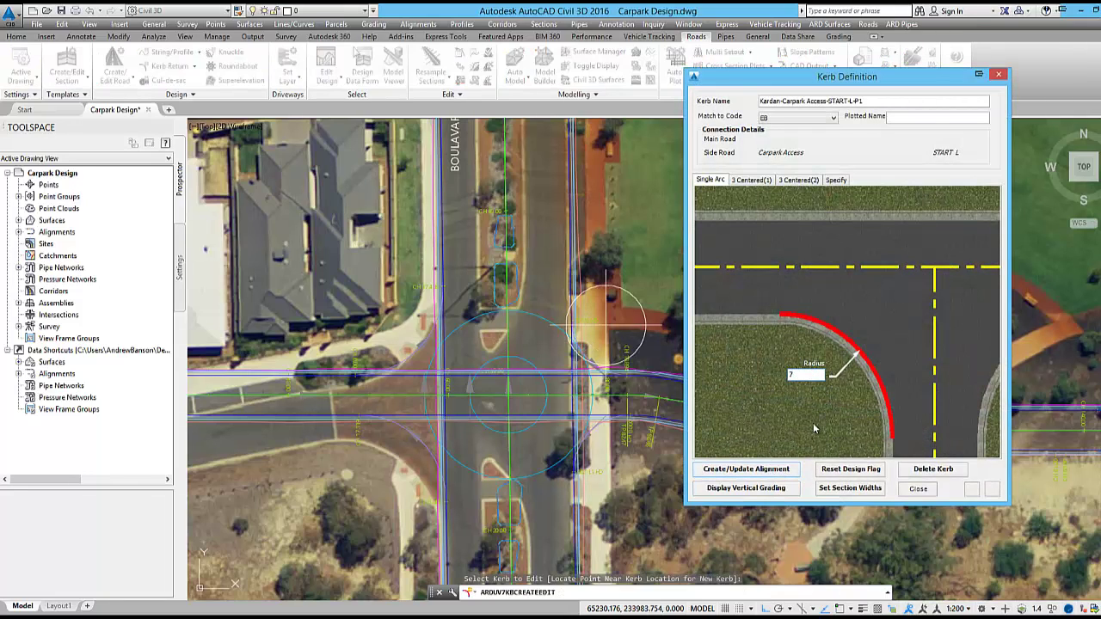
{"action": "left_click", "coordinate": [918, 494]}
Step: Add a 7 m radius kerb return on the lower-right corner
{"action": "left_click", "coordinate": [599, 448]}
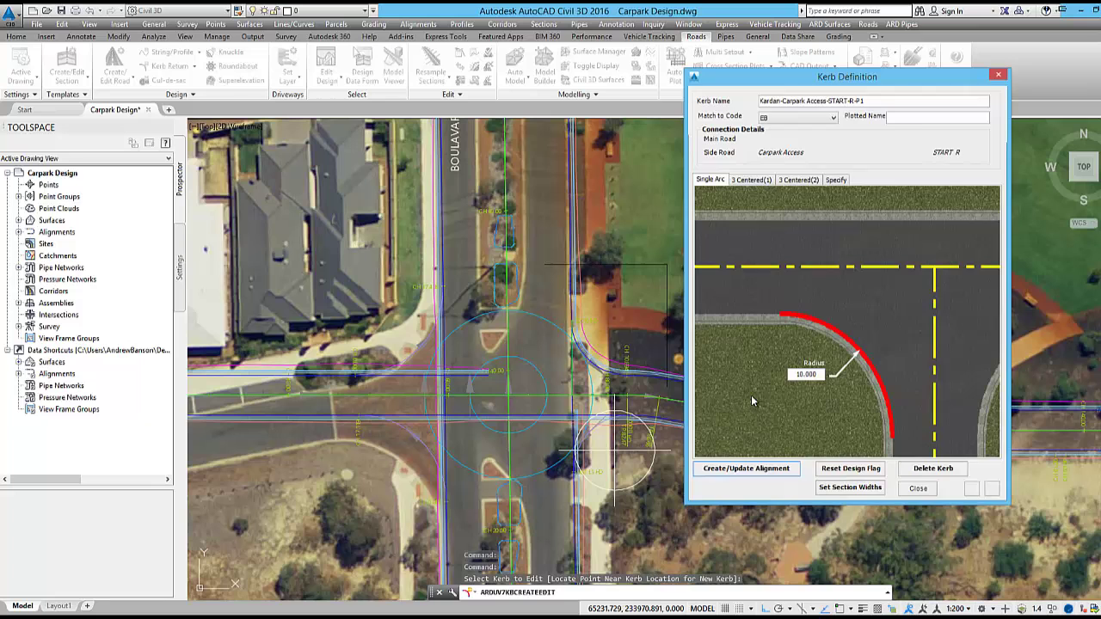
{"action": "double_click", "coordinate": [817, 374]}
{"action": "type", "text": "7"}
{"action": "left_click", "coordinate": [747, 470]}
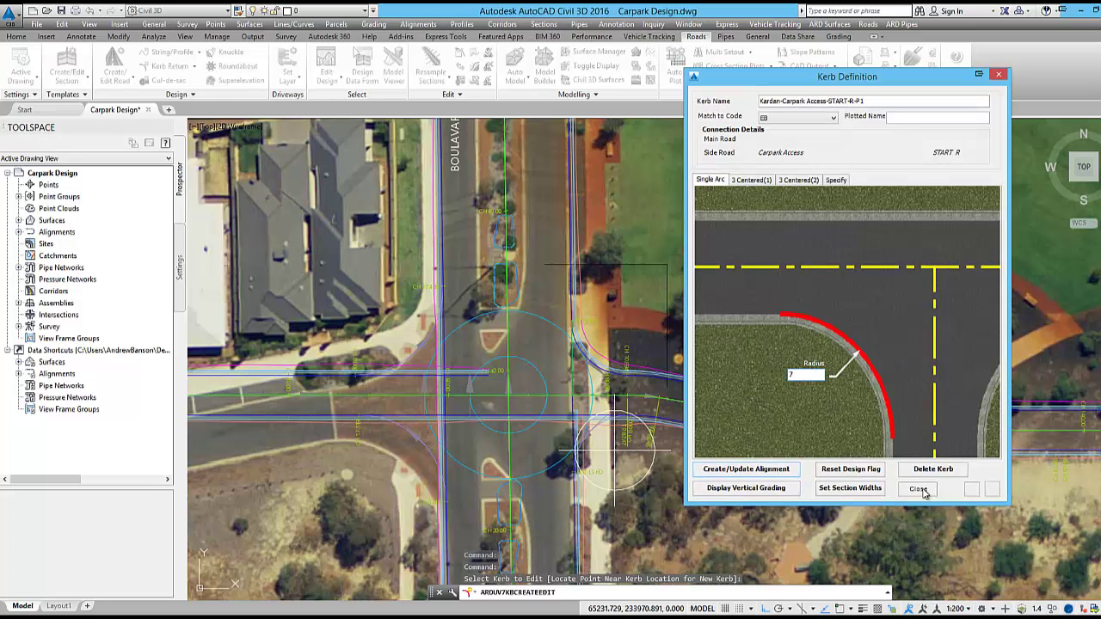
{"action": "left_click", "coordinate": [918, 492]}
Step: Change the upper-left END-R kerb return radius to 11 and update its alignment
{"action": "left_click", "coordinate": [410, 333]}
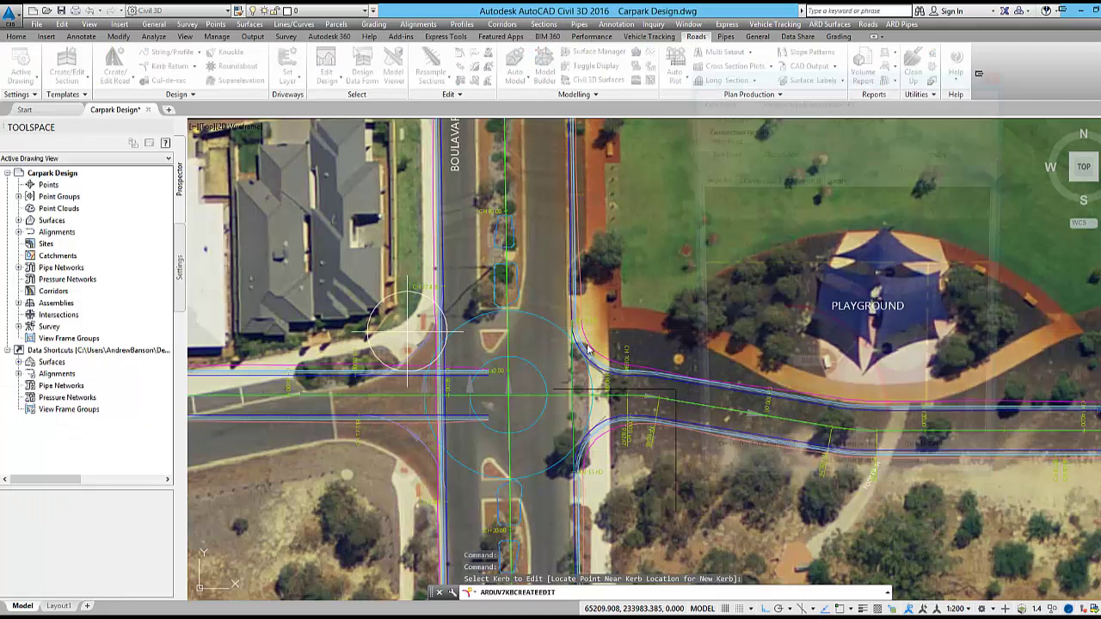
{"action": "double_click", "coordinate": [817, 374]}
{"action": "type", "text": "11"}
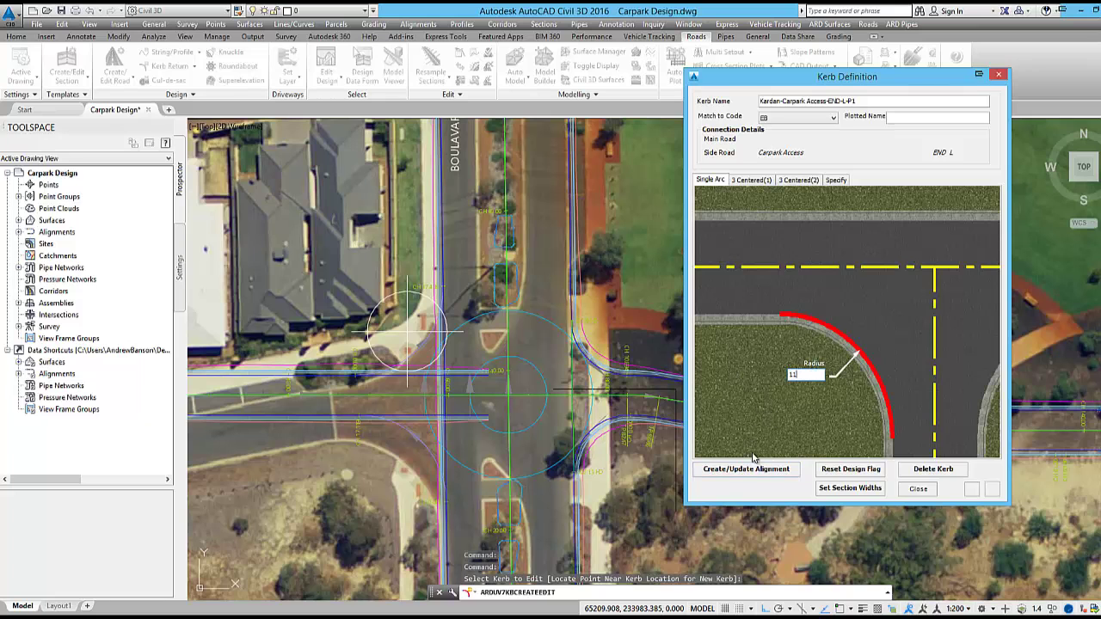
{"action": "left_click", "coordinate": [747, 469]}
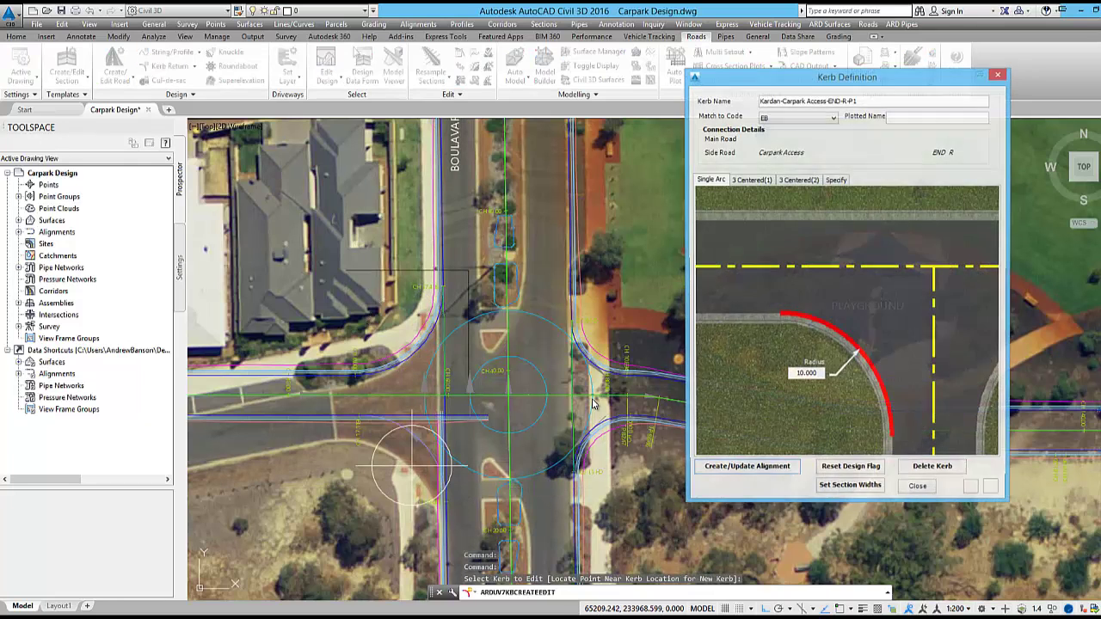
{"action": "double_click", "coordinate": [809, 374]}
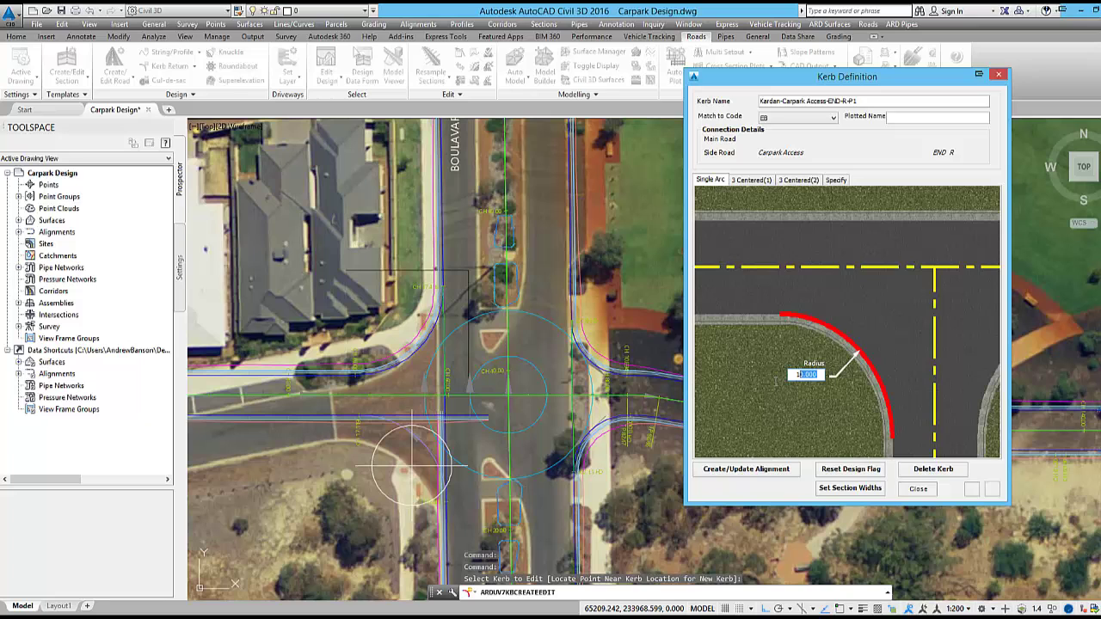
{"action": "type", "text": "11"}
{"action": "left_click", "coordinate": [781, 469]}
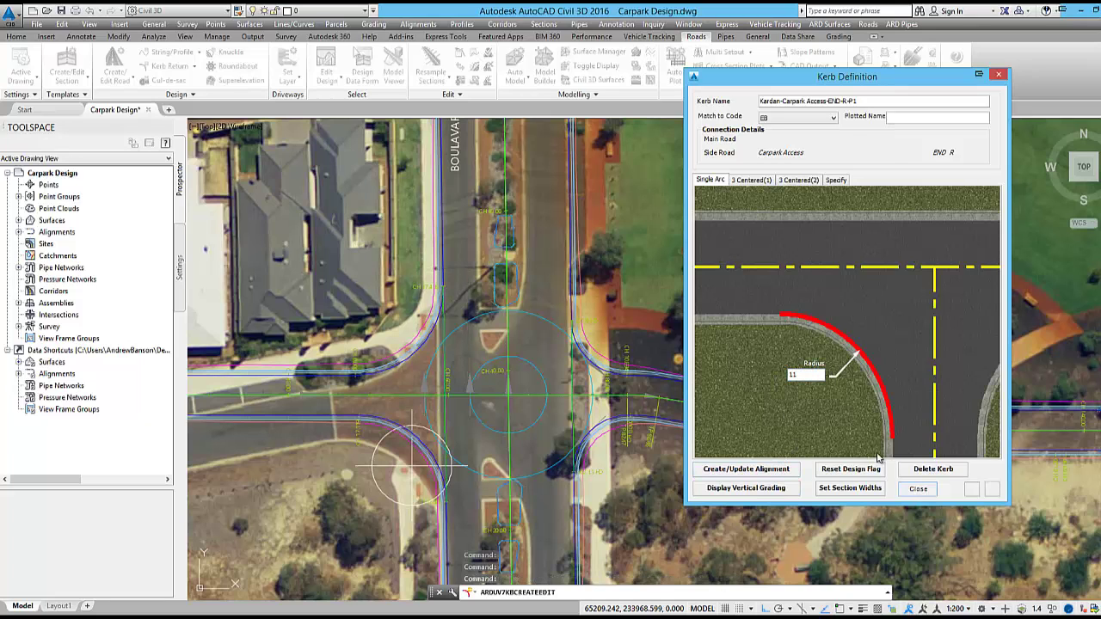
{"action": "left_click", "coordinate": [919, 491]}
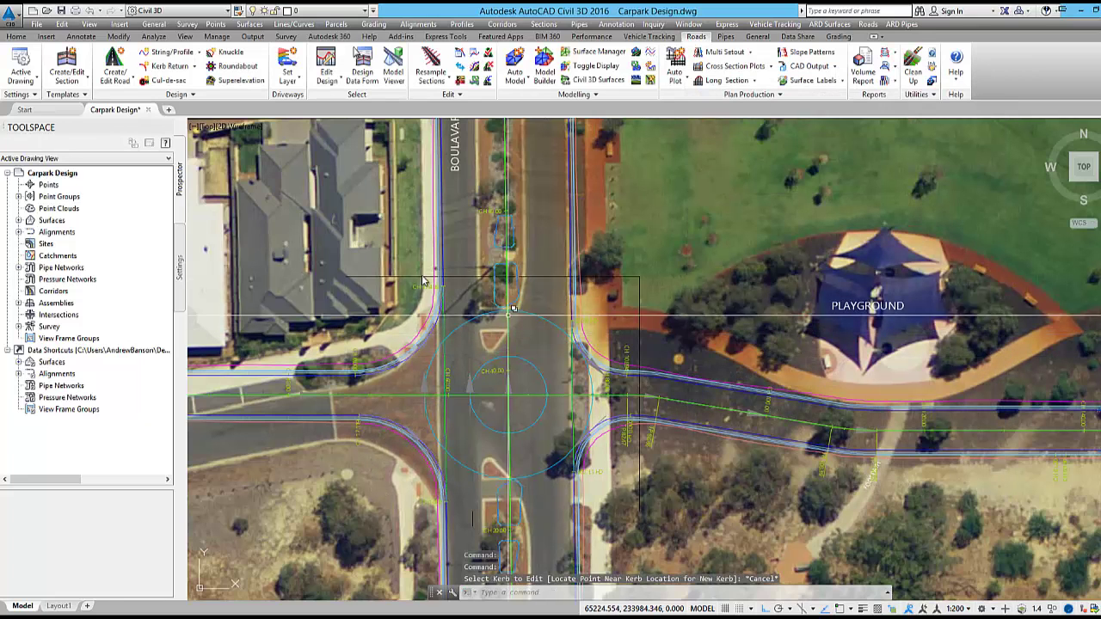
Step: Build the roundabout model with the Island-R template and Outer alignment, included in the surface
{"action": "left_click", "coordinate": [238, 67]}
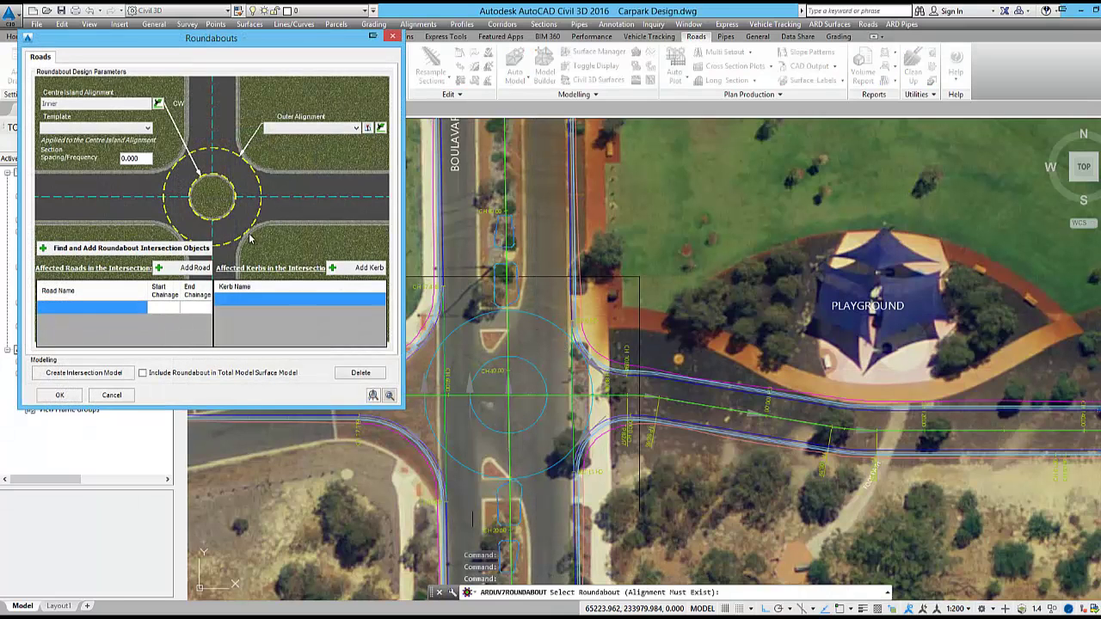
{"action": "left_click", "coordinate": [99, 129]}
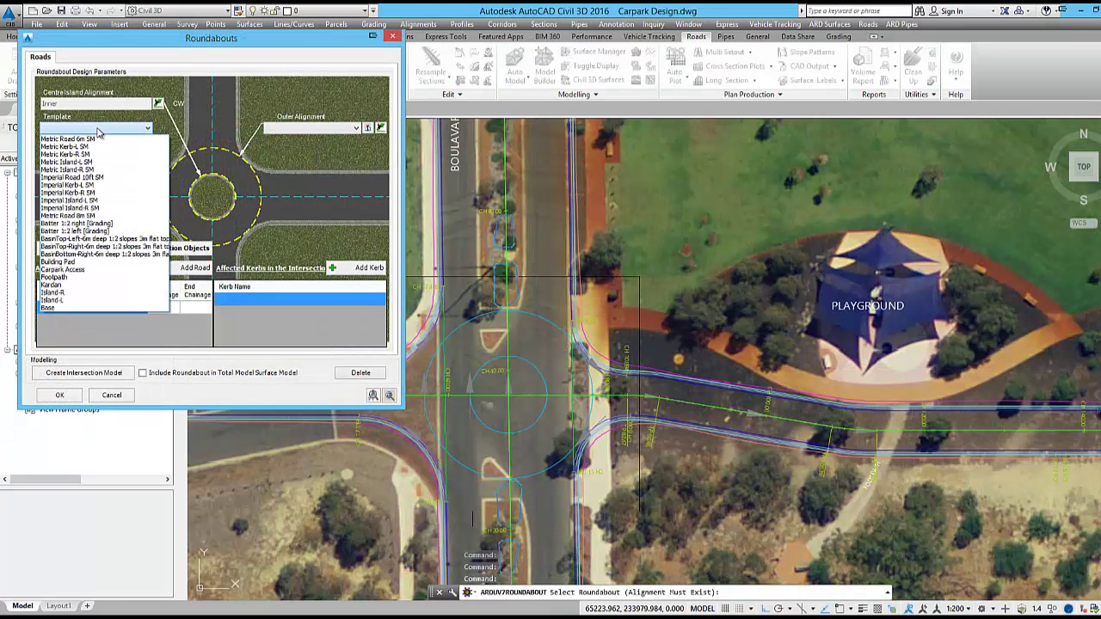
{"action": "left_click", "coordinate": [52, 293]}
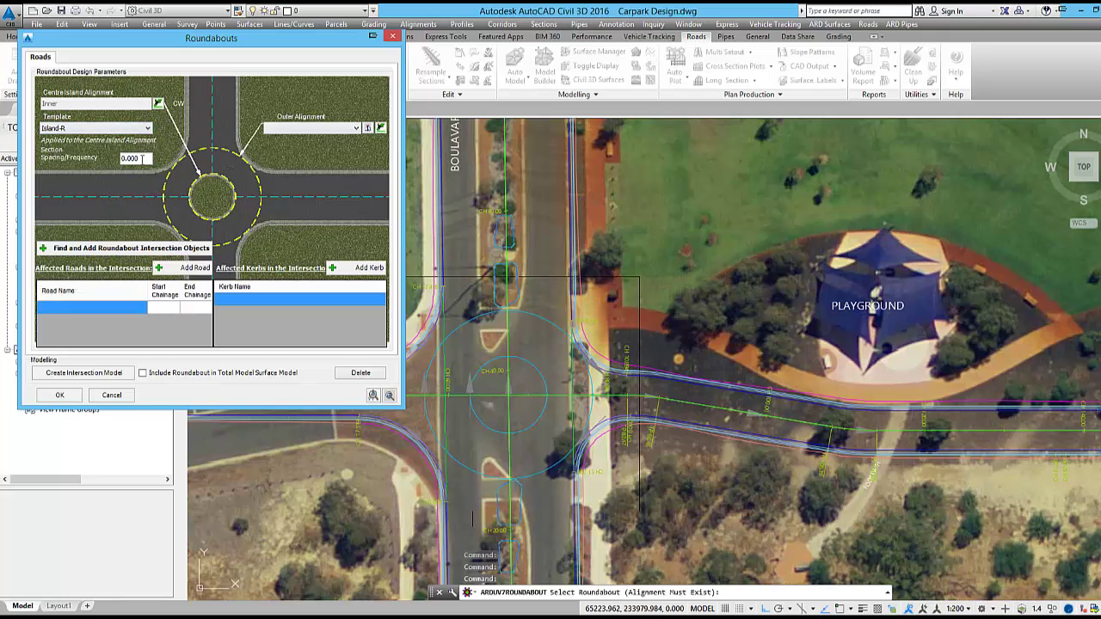
{"action": "left_click", "coordinate": [278, 131]}
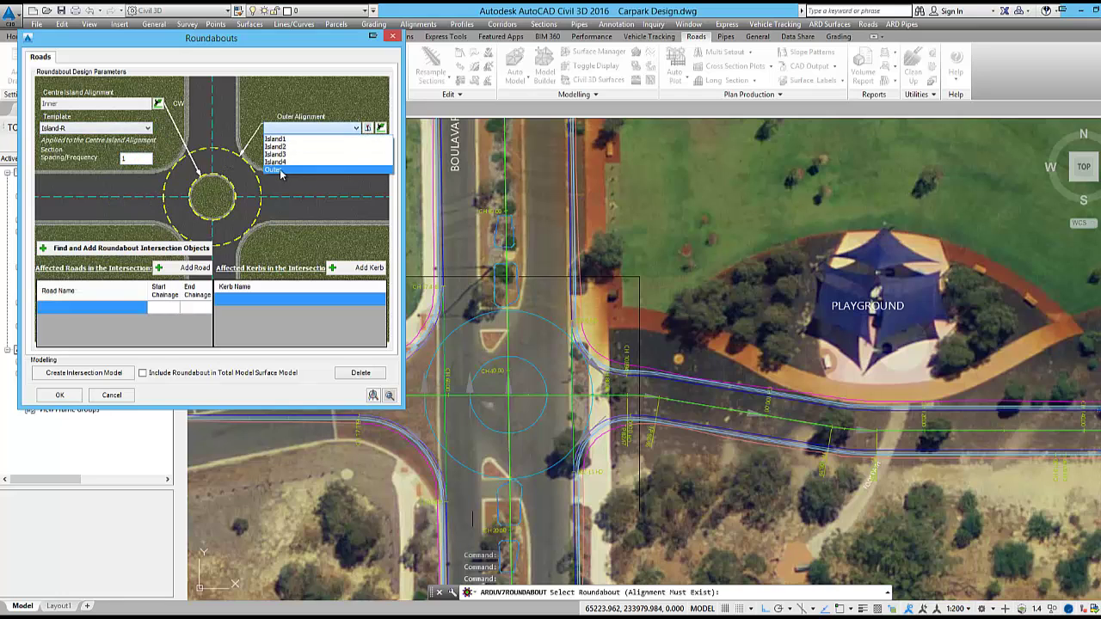
{"action": "left_click", "coordinate": [282, 172]}
{"action": "left_click", "coordinate": [188, 248]}
{"action": "left_click", "coordinate": [143, 373]}
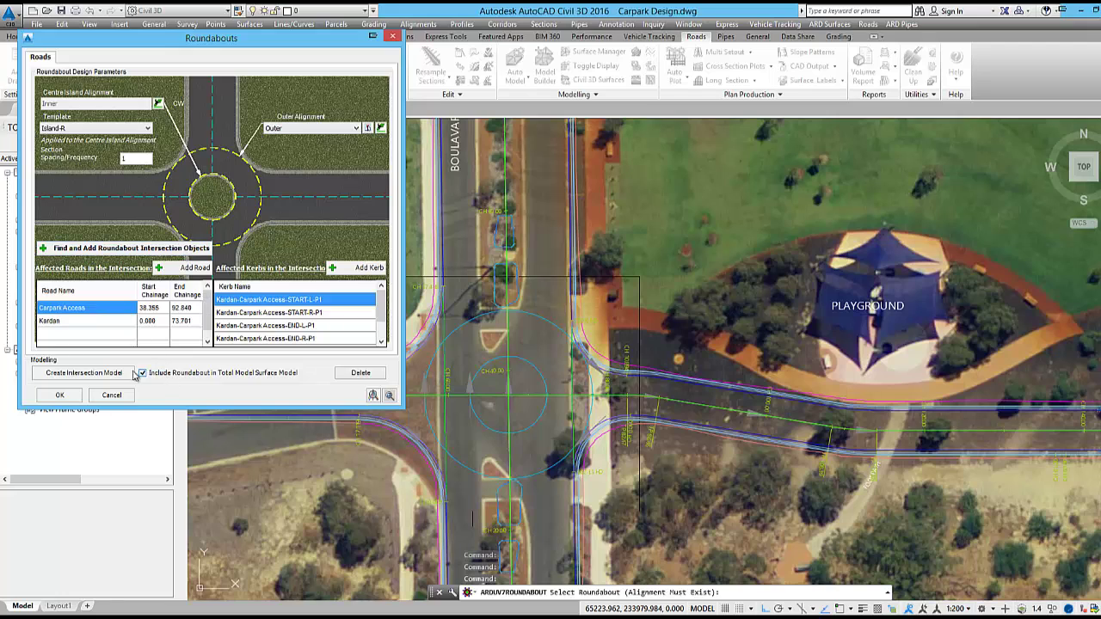
{"action": "left_click", "coordinate": [127, 374]}
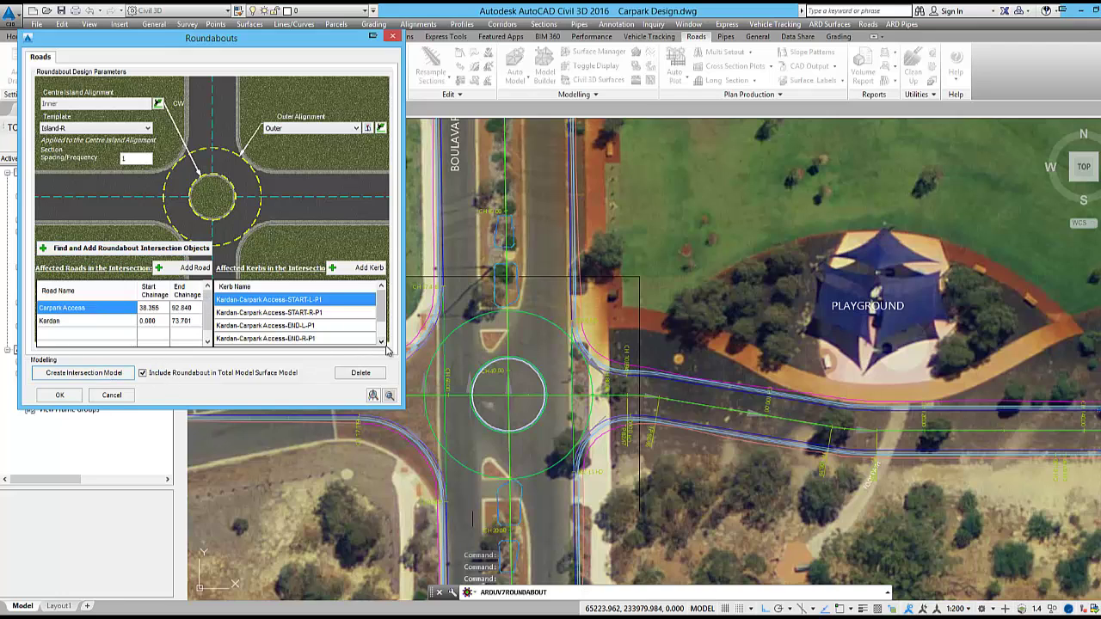
{"action": "left_click", "coordinate": [79, 396]}
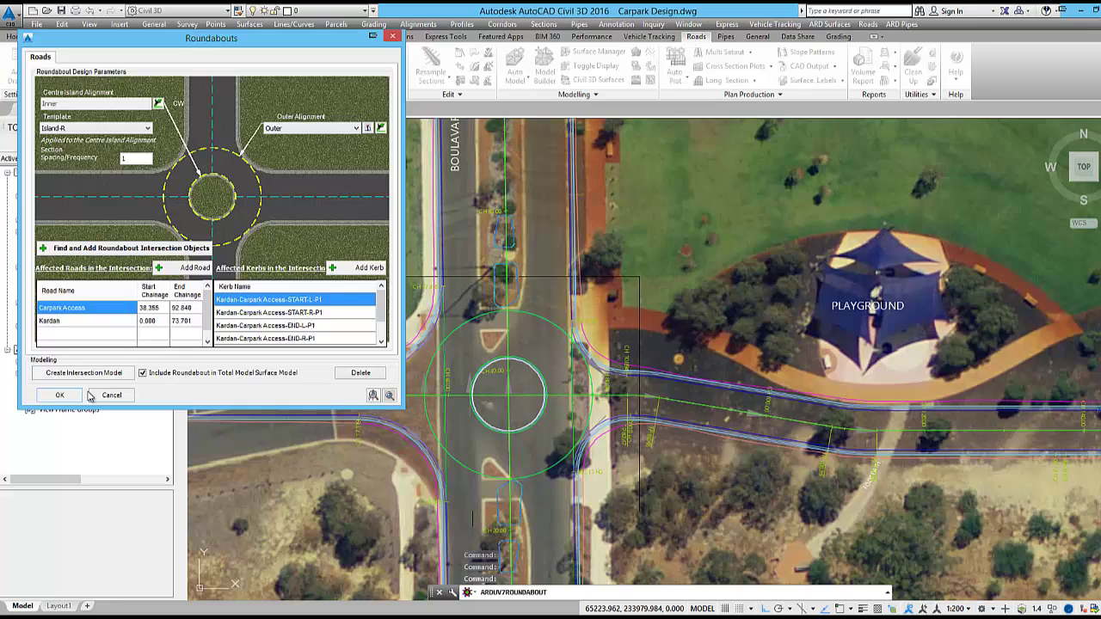
{"action": "key", "text": "Escape"}
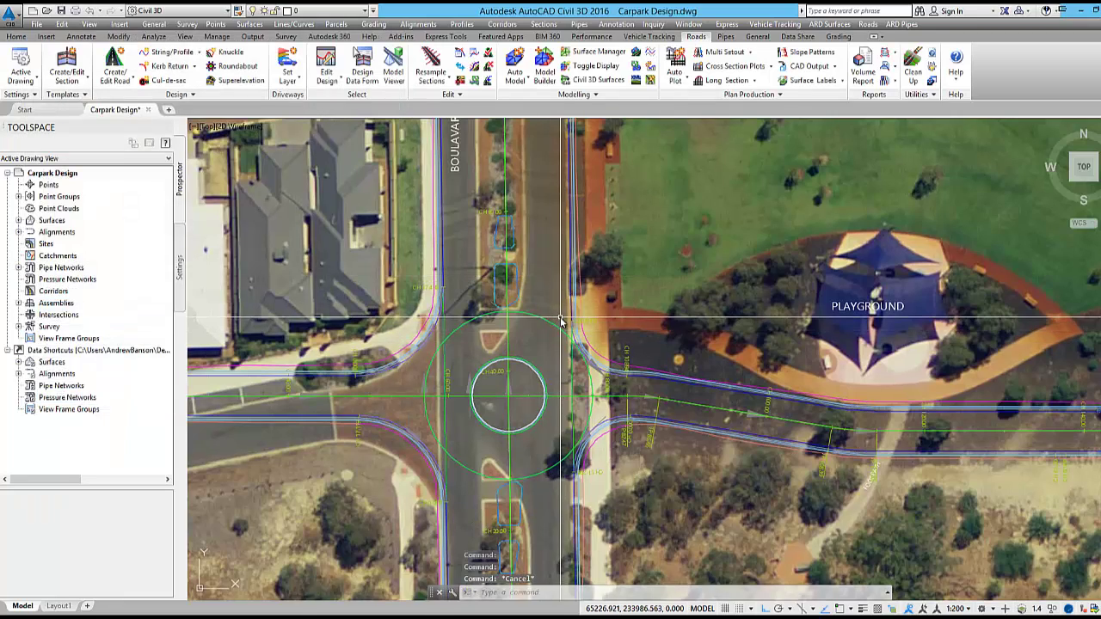
Step: Pan to the carpark east of the roundabout and inspect the Carpark Base Surface alignment
{"action": "scroll", "coordinate": [560, 322], "scroll_direction": "down", "scroll_amount": 2}
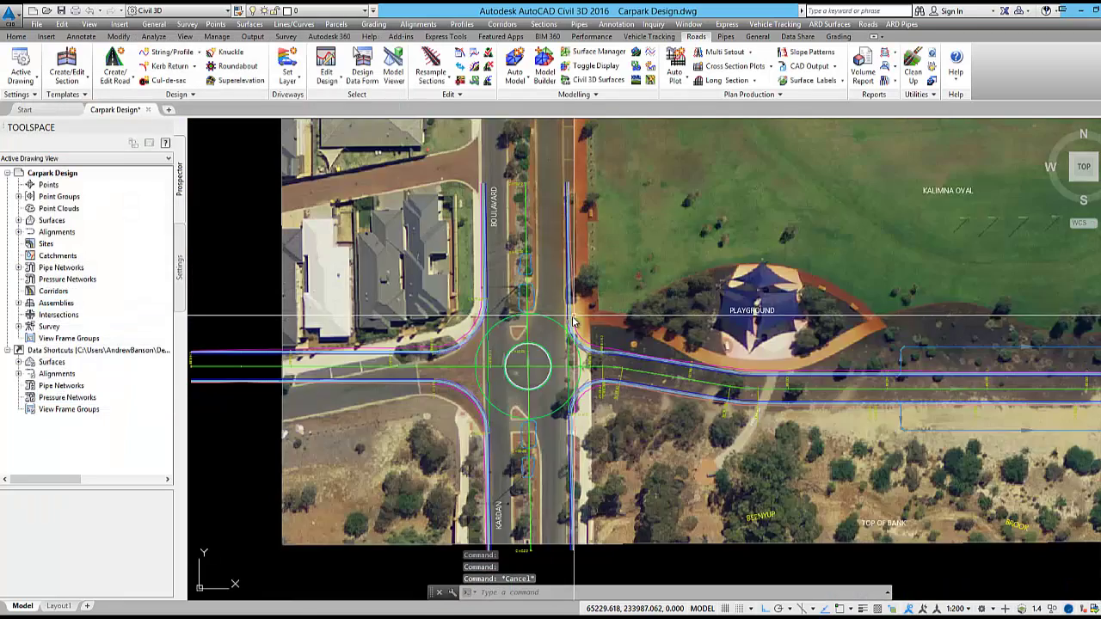
{"action": "mouse_move", "coordinate": [771, 334]}
{"action": "middle_mouse_down"}
{"action": "mouse_move", "coordinate": [596, 367]}
{"action": "mouse_move", "coordinate": [591, 342]}
{"action": "middle_mouse_up"}
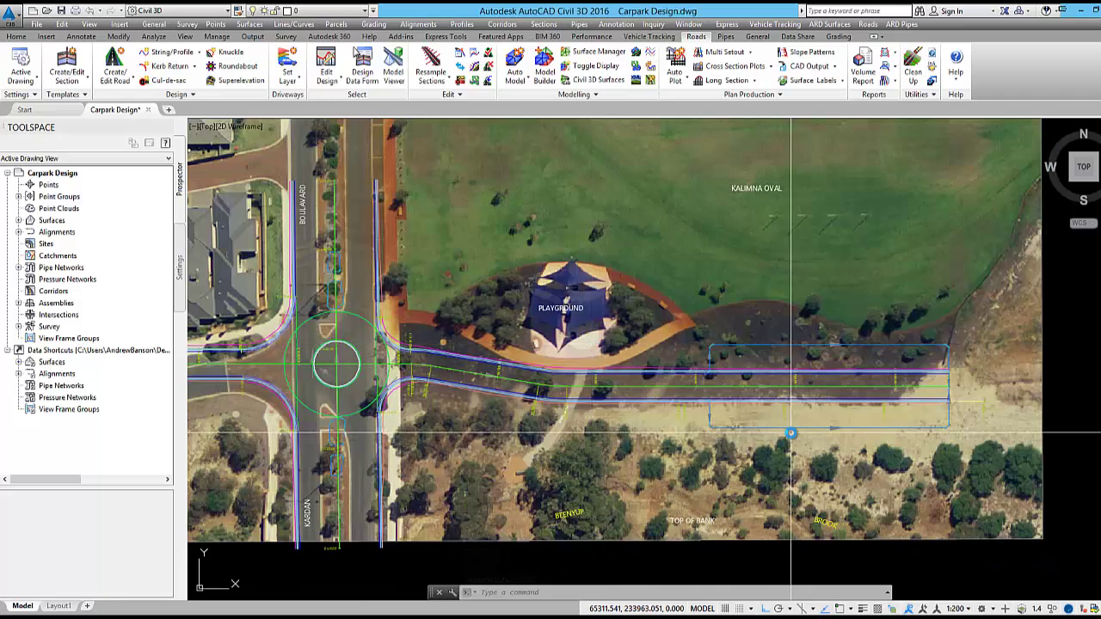
{"action": "middle_click_drag", "start_coordinate": [790, 433], "coordinate": [758, 471]}
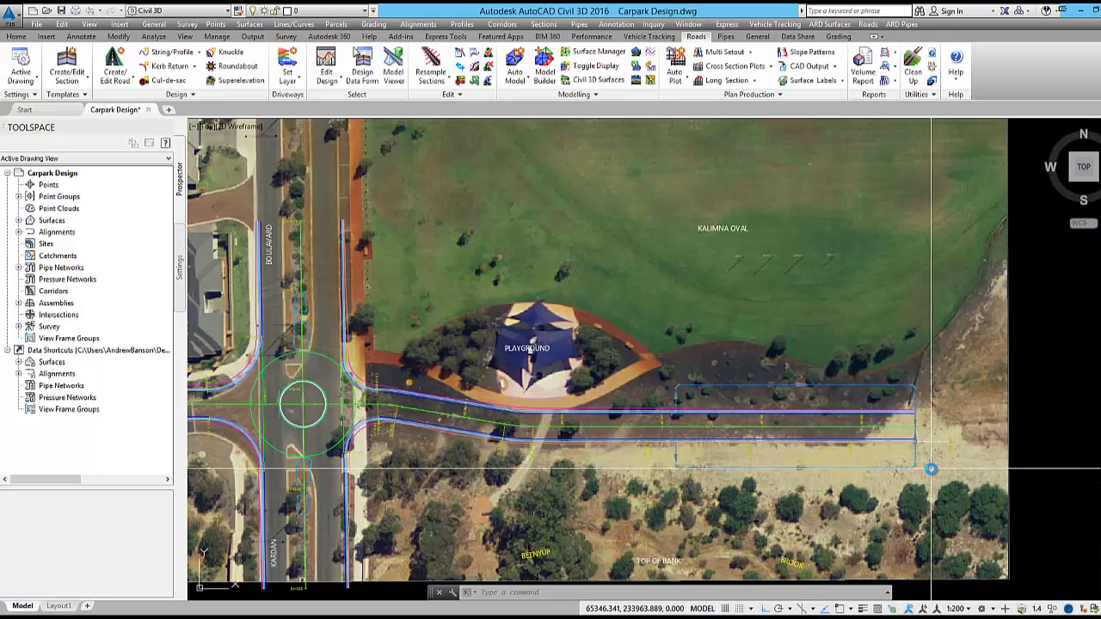
{"action": "scroll", "coordinate": [931, 469], "scroll_direction": "up", "scroll_amount": 2}
{"action": "scroll", "coordinate": [929, 465], "scroll_direction": "up", "scroll_amount": 2}
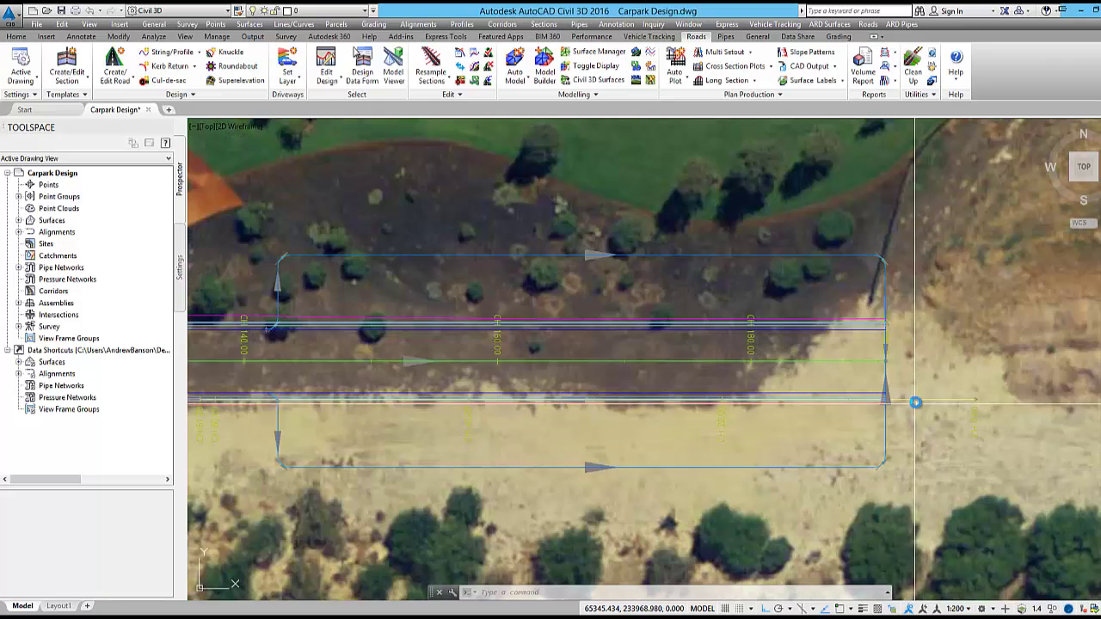
{"action": "left_click", "coordinate": [917, 401]}
{"action": "middle_click_drag", "start_coordinate": [915, 422], "coordinate": [942, 450]}
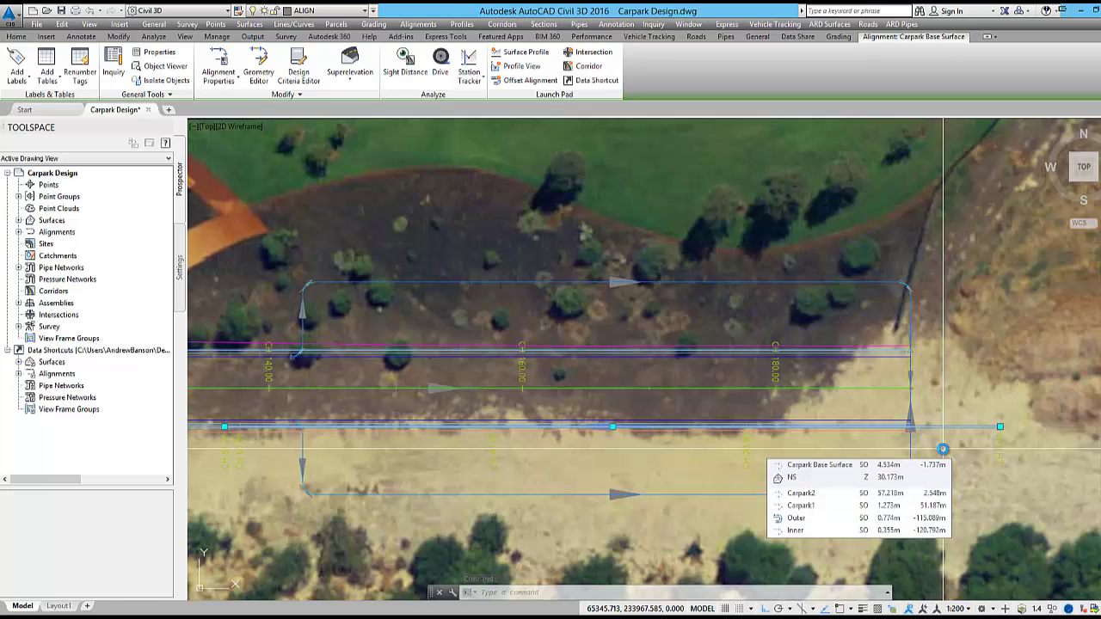
{"action": "scroll", "coordinate": [903, 418], "scroll_direction": "down", "scroll_amount": 4}
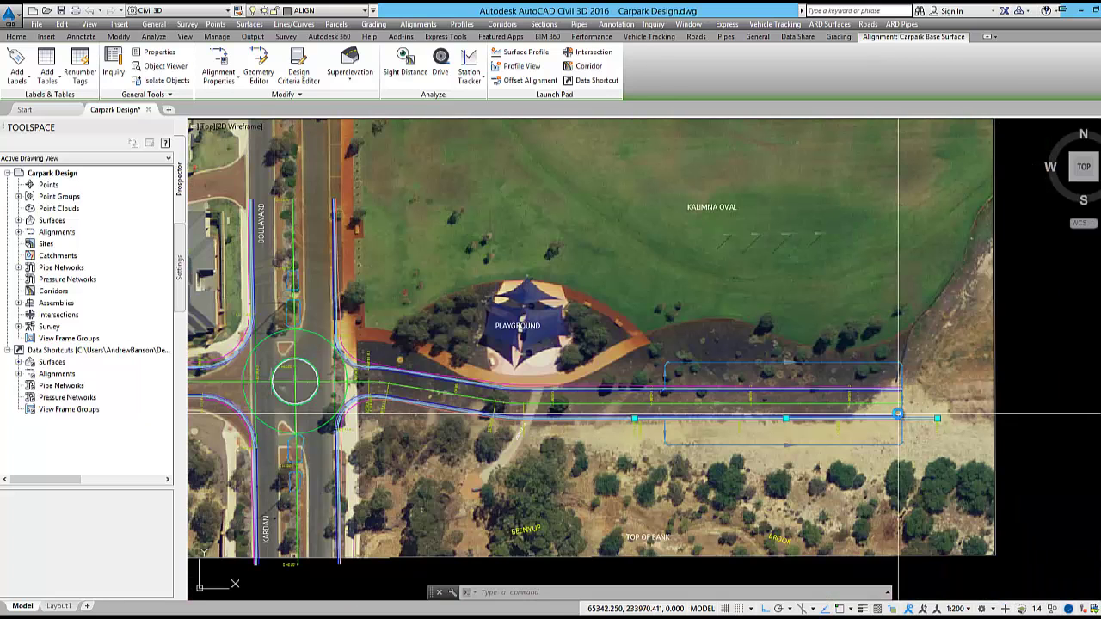
{"action": "key", "text": "Escape"}
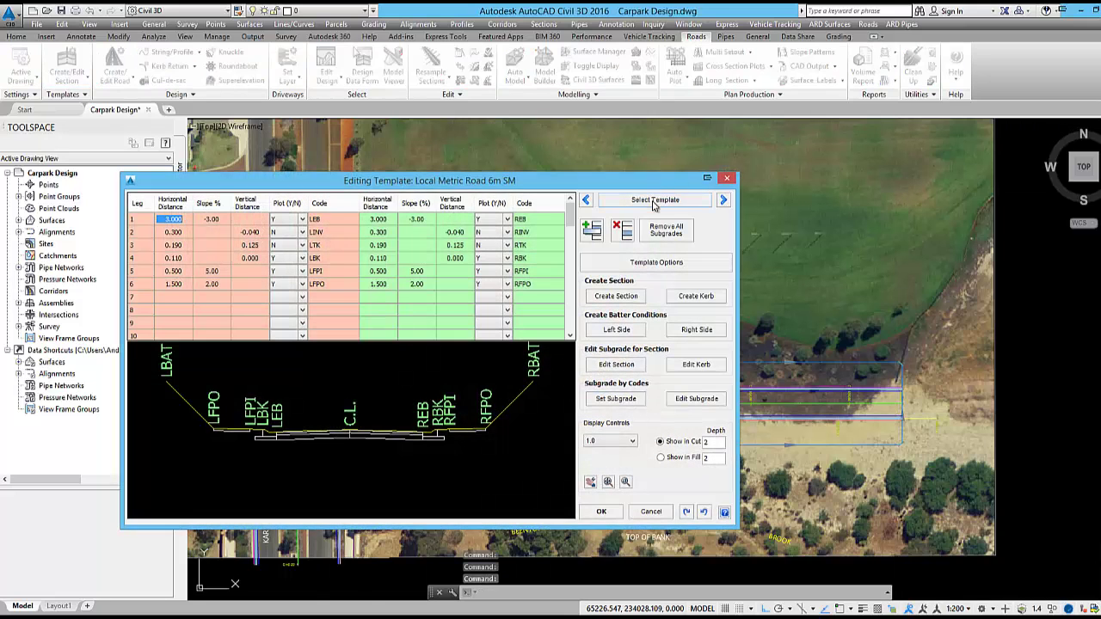
Step: Load the Local Base section template (50 m each side at -2.00%) and accept it
{"action": "left_click", "coordinate": [656, 203]}
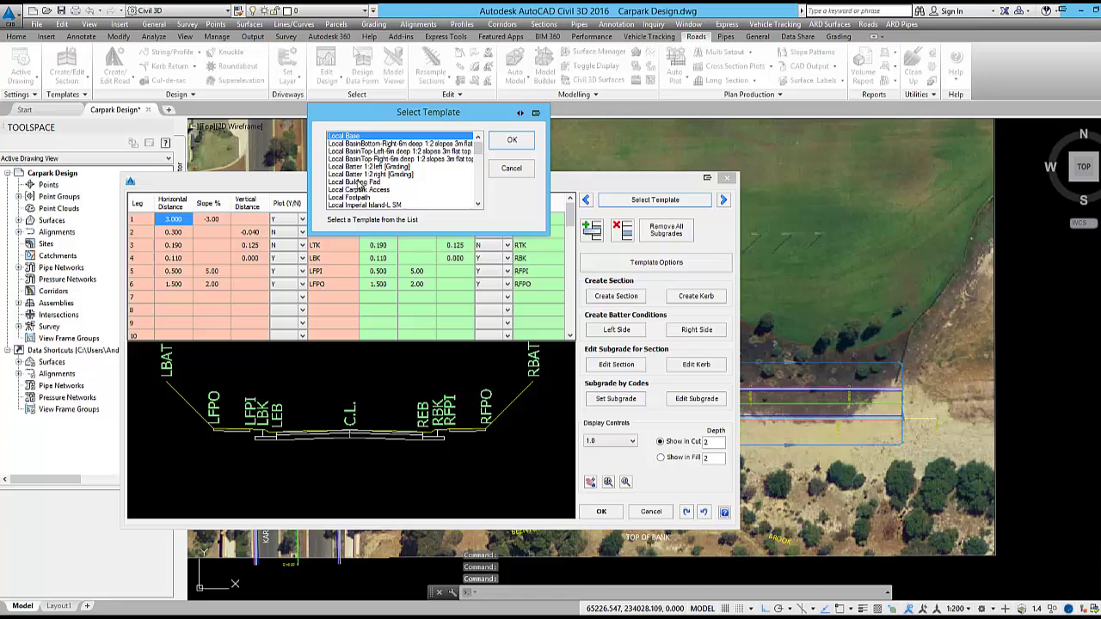
{"action": "left_click", "coordinate": [512, 139]}
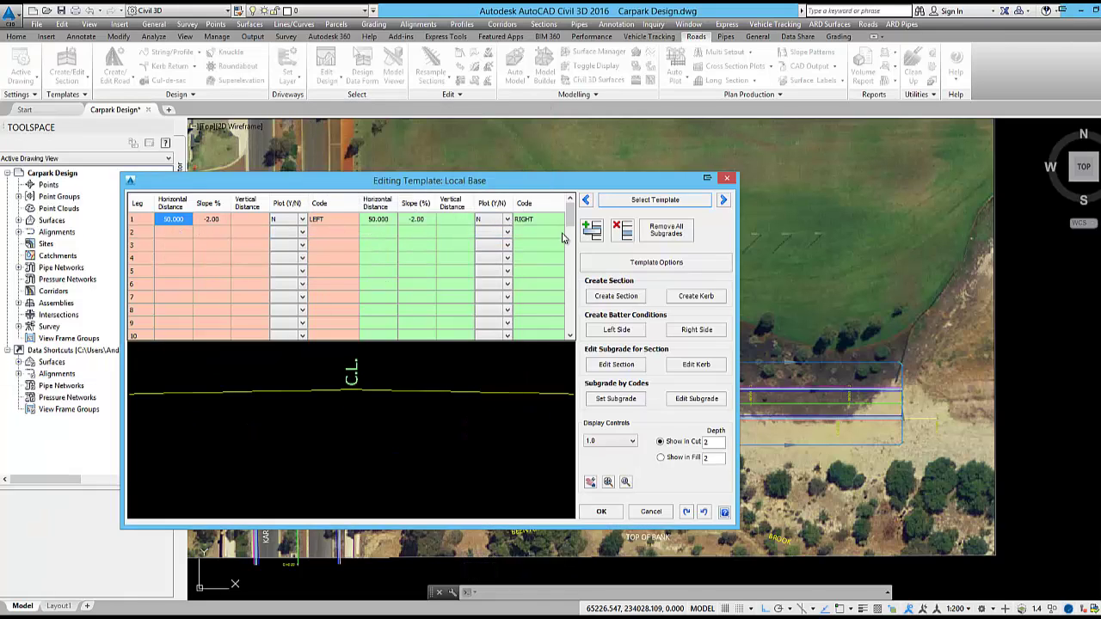
{"action": "left_click", "coordinate": [601, 512]}
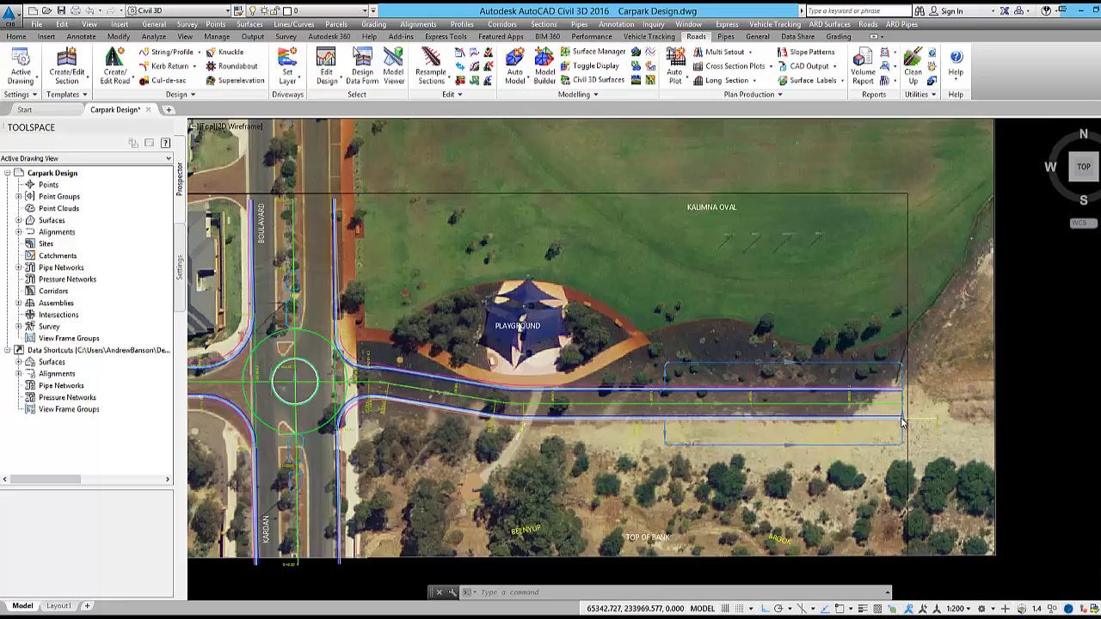
Step: Inspect the Carpark1 and Carpark2 alignments, then zoom out to show the full carpark outline
{"action": "scroll", "coordinate": [820, 441], "scroll_direction": "up", "scroll_amount": 2}
{"action": "scroll", "coordinate": [852, 432], "scroll_direction": "up", "scroll_amount": 1}
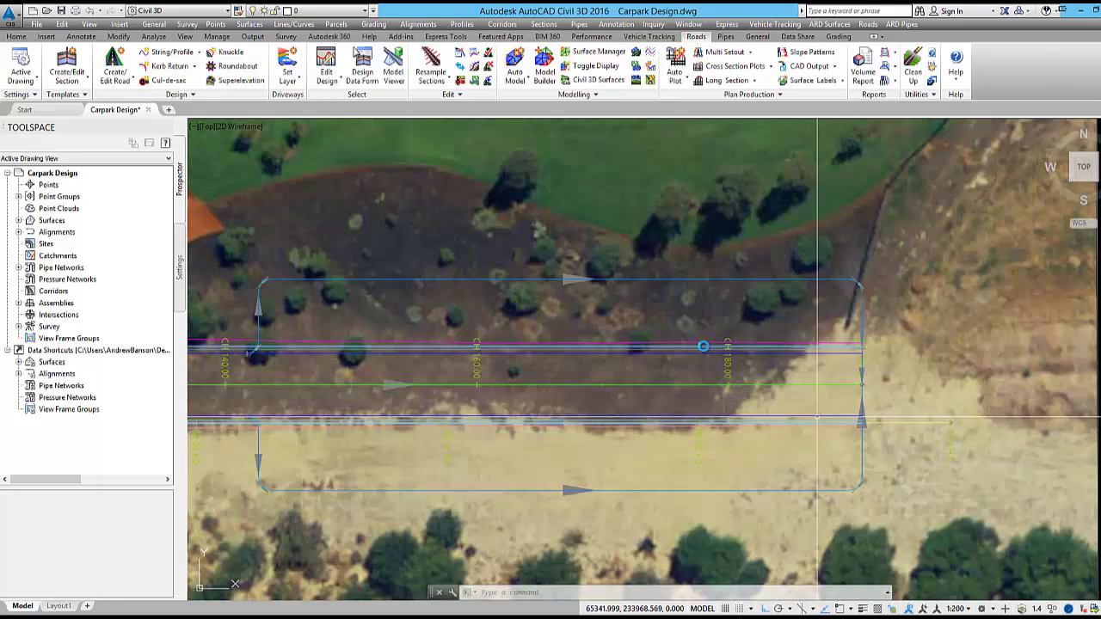
{"action": "left_click", "coordinate": [584, 277]}
{"action": "key", "text": "Escape"}
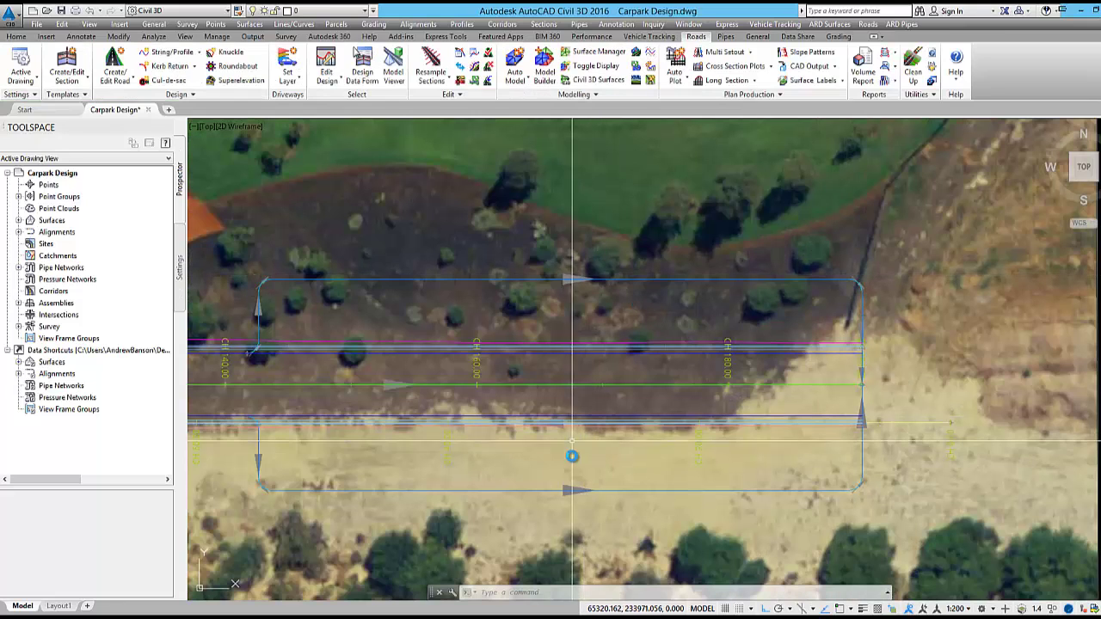
{"action": "left_click", "coordinate": [575, 487]}
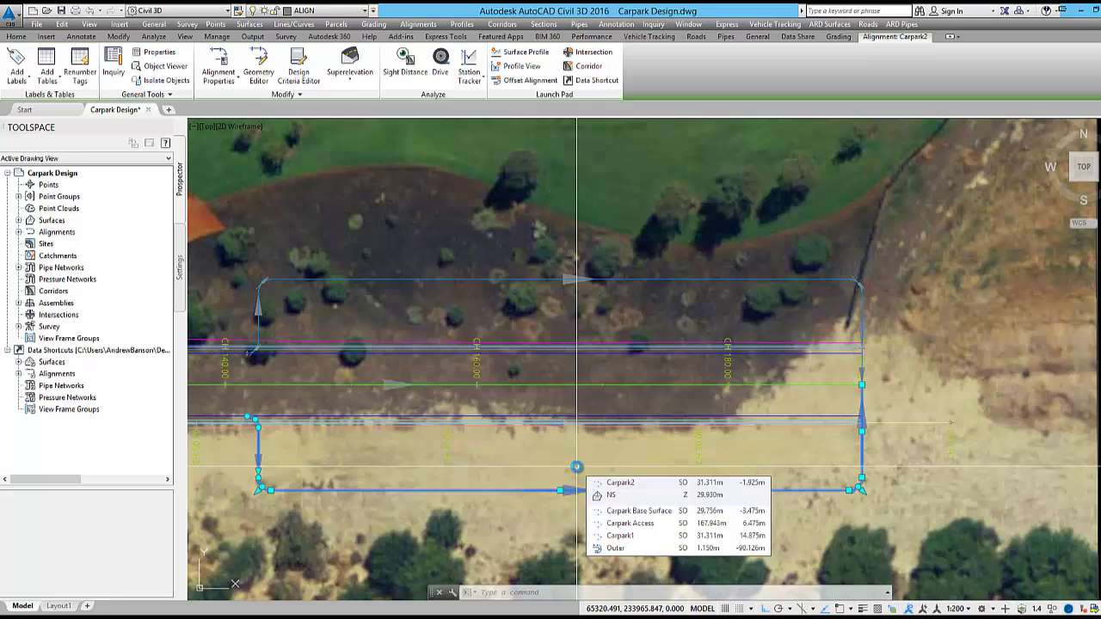
{"action": "key", "text": "Escape"}
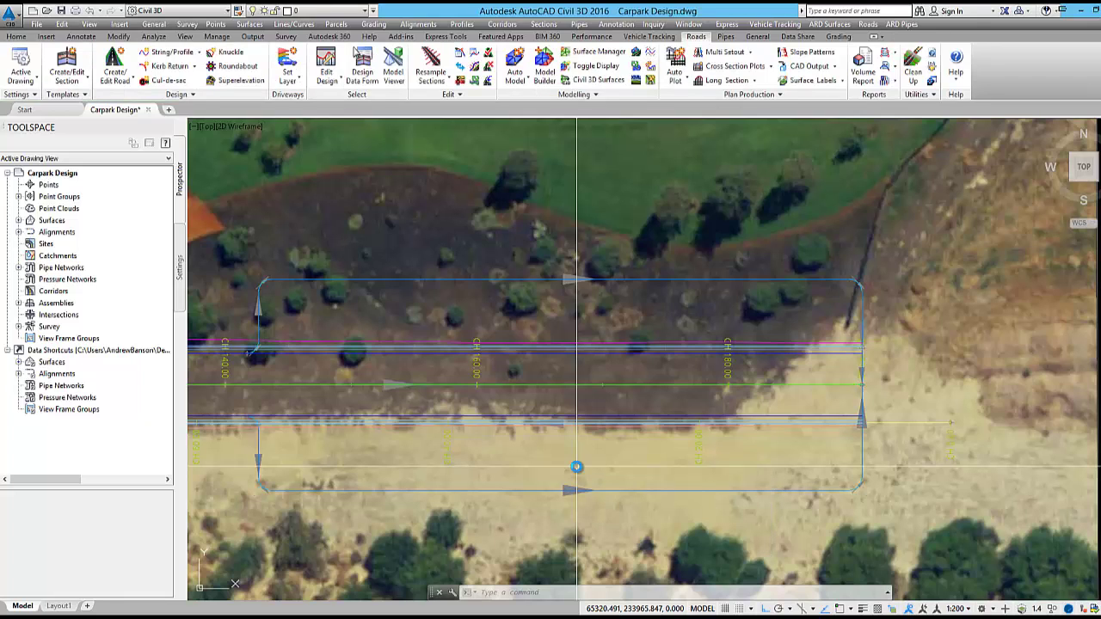
{"action": "mouse_move", "coordinate": [577, 467]}
{"action": "middle_mouse_down"}
{"action": "mouse_move", "coordinate": [553, 442]}
{"action": "mouse_move", "coordinate": [585, 410]}
{"action": "middle_mouse_up"}
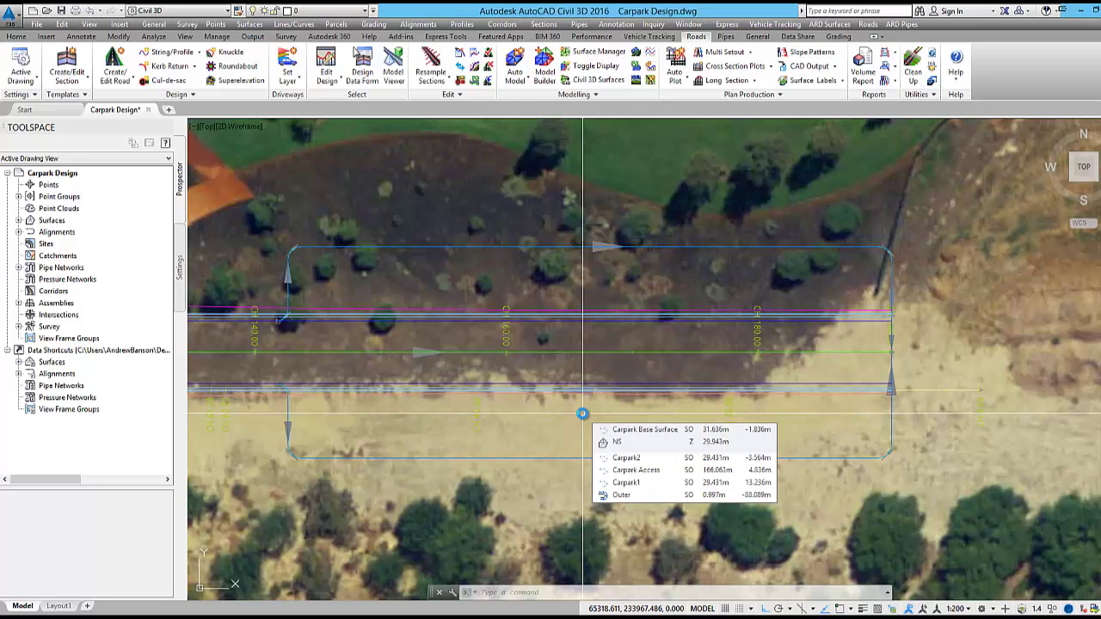
{"action": "scroll", "coordinate": [574, 369], "scroll_direction": "down", "scroll_amount": 3}
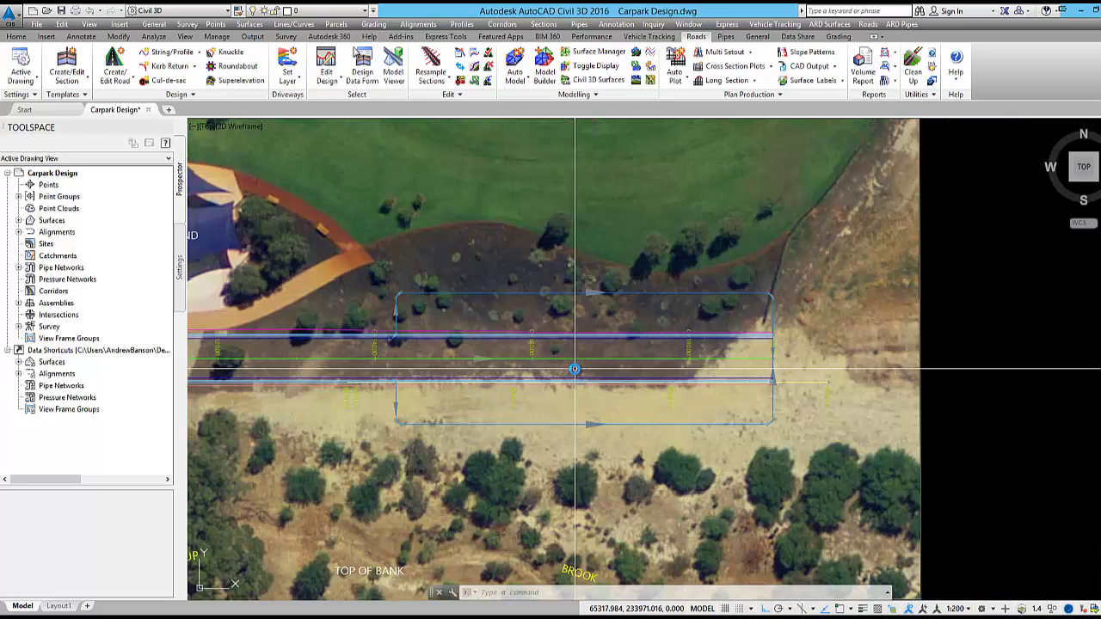
Step: Create a string for the Carpark Base Surface alignment using the Base template
{"action": "left_click", "coordinate": [172, 52]}
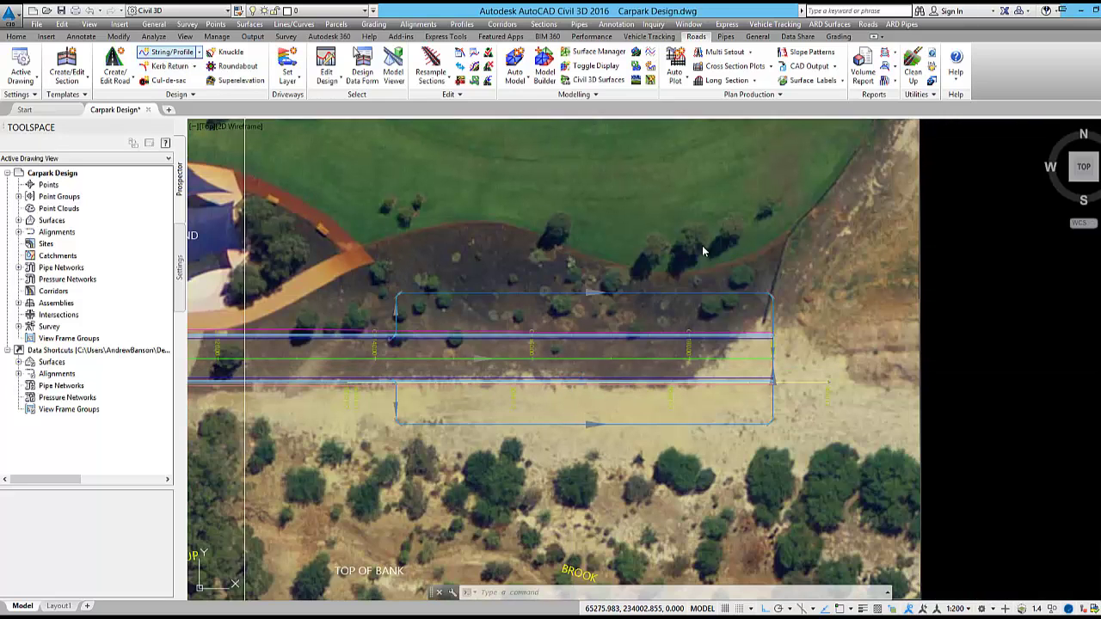
{"action": "left_click", "coordinate": [797, 389]}
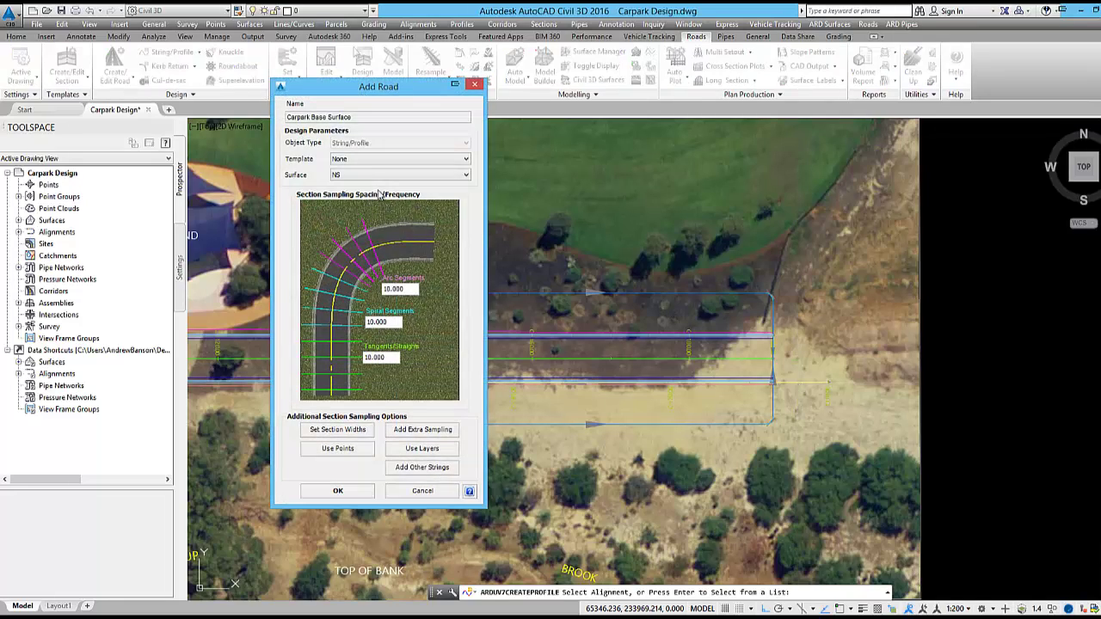
{"action": "left_click", "coordinate": [362, 165]}
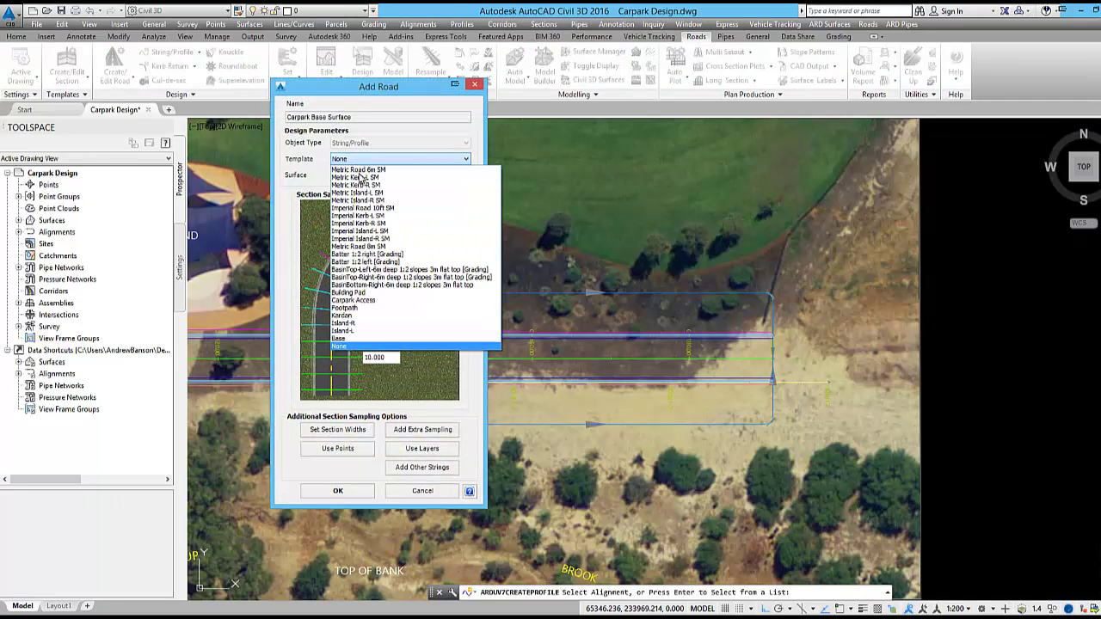
{"action": "left_click", "coordinate": [349, 339]}
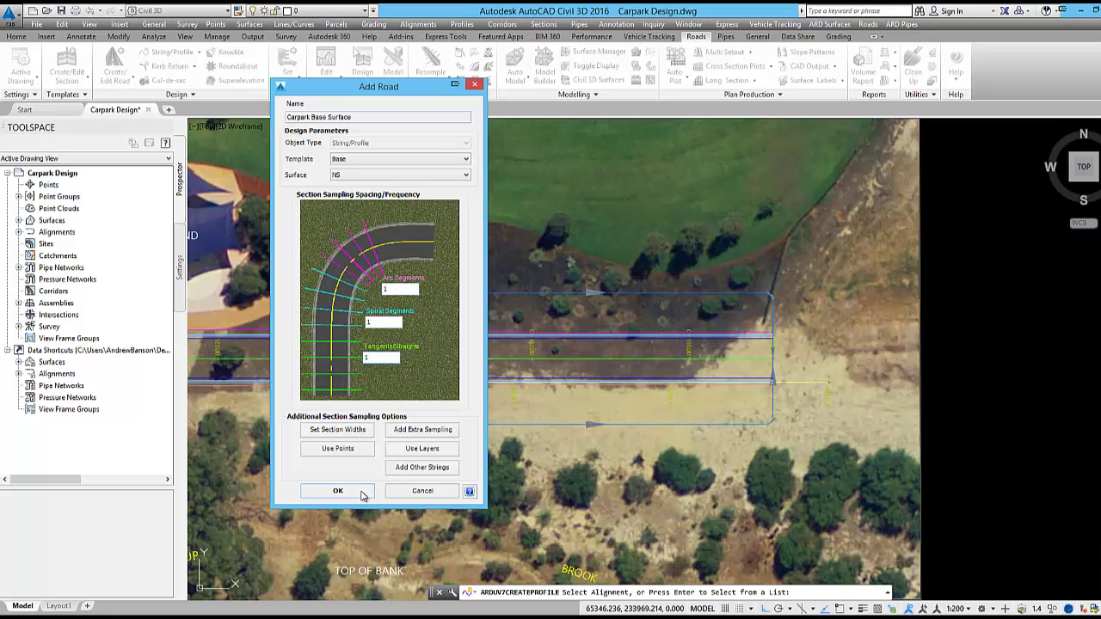
{"action": "key", "text": "Return"}
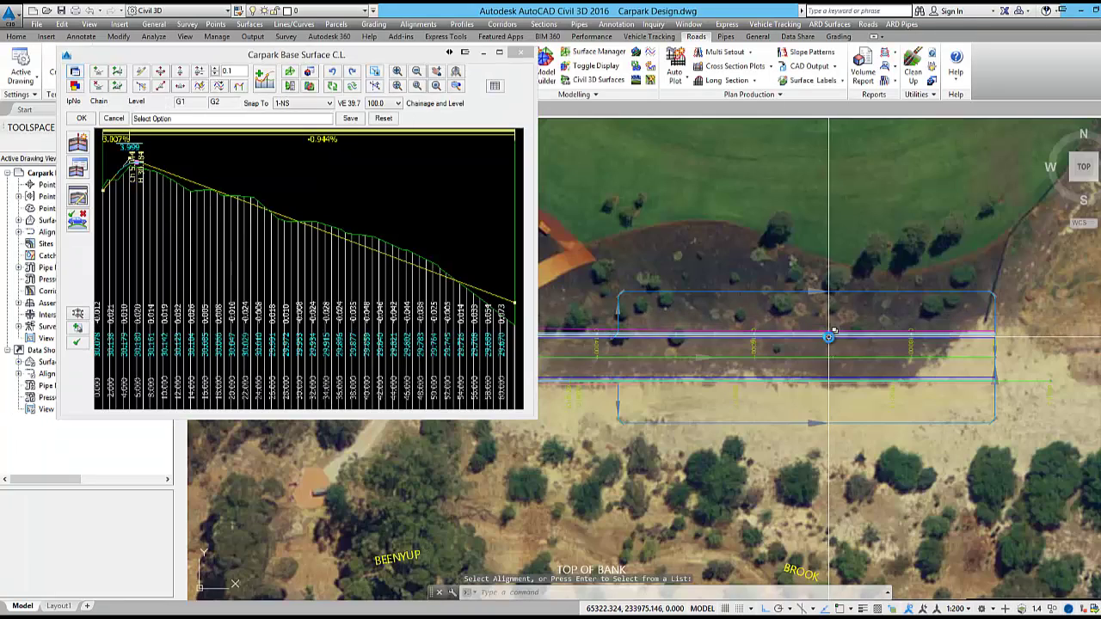
Step: Check the grade point at chainage 4.000 and accept the Carpark Base Surface profile
{"action": "left_click_drag", "start_coordinate": [325, 55], "coordinate": [334, 92]}
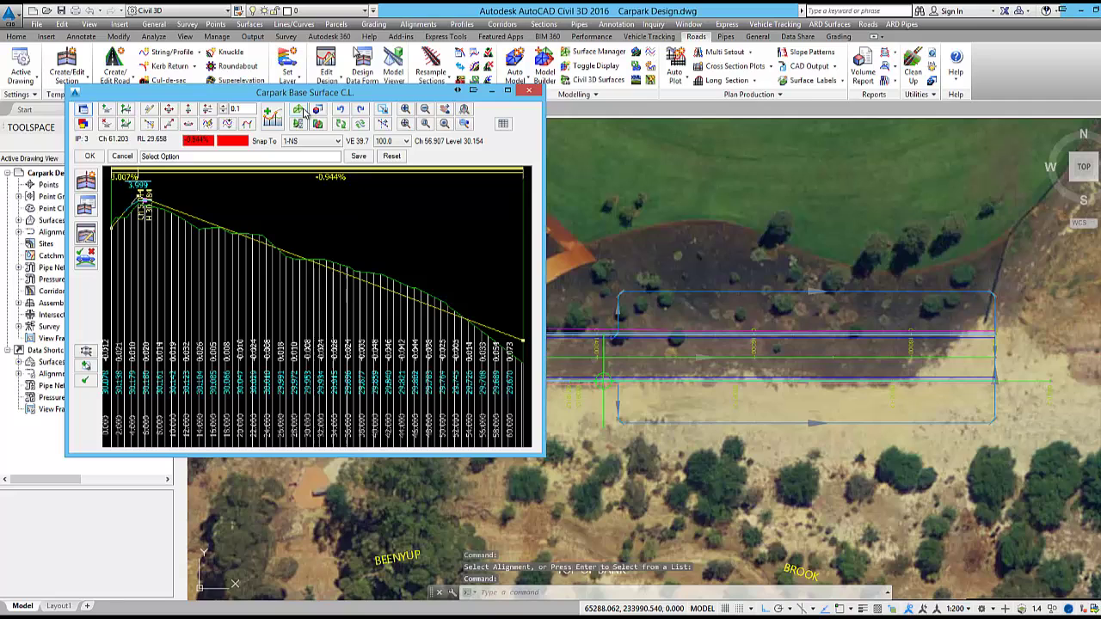
{"action": "left_click", "coordinate": [298, 111]}
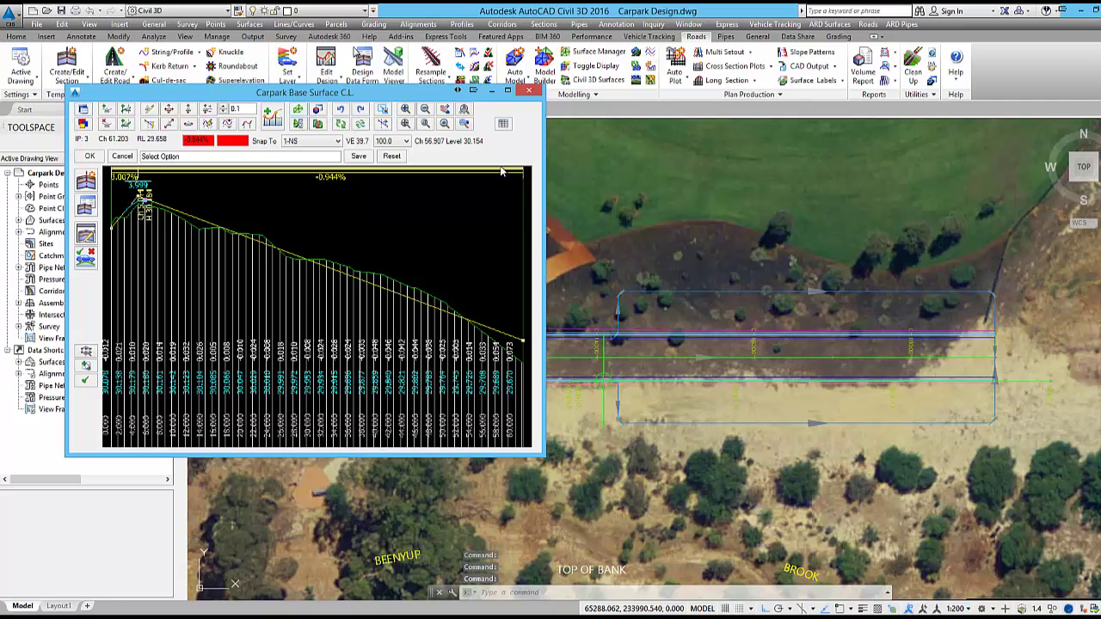
{"action": "left_click", "coordinate": [845, 270]}
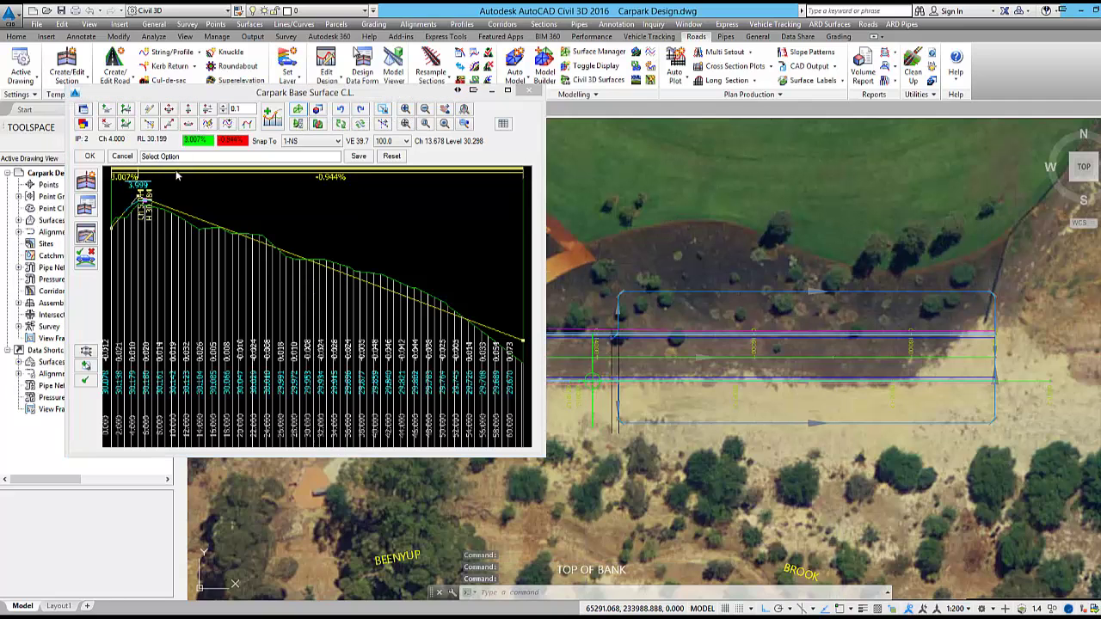
{"action": "left_click", "coordinate": [91, 156]}
{"action": "scroll", "coordinate": [611, 173], "scroll_direction": "down", "scroll_amount": 3}
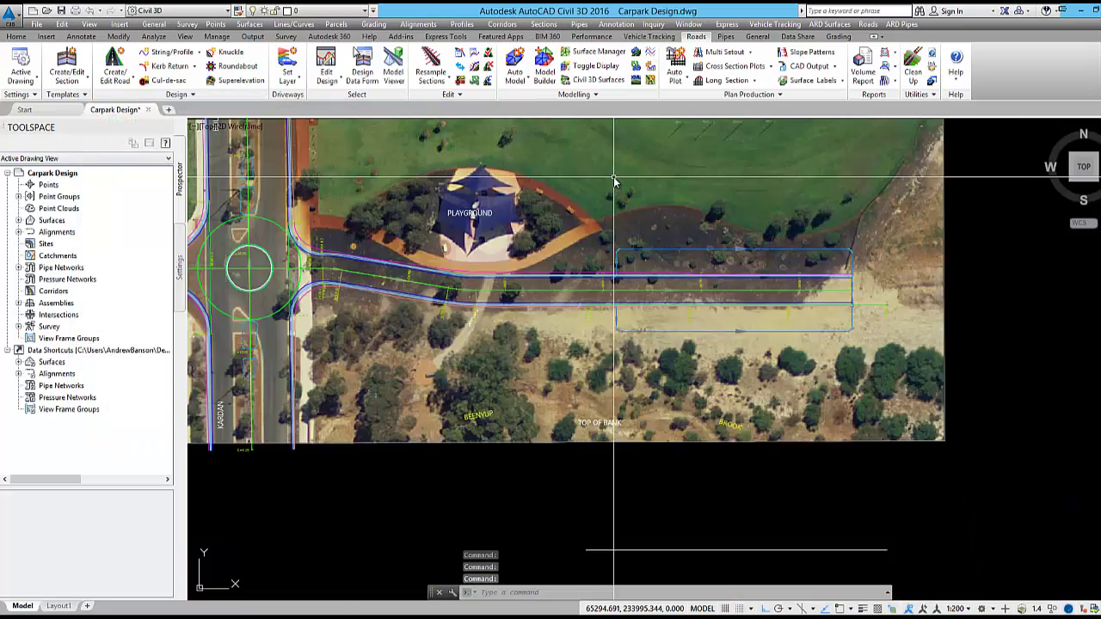
{"action": "mouse_move", "coordinate": [606, 276]}
{"action": "middle_mouse_down"}
{"action": "mouse_move", "coordinate": [682, 276]}
{"action": "mouse_move", "coordinate": [674, 282]}
{"action": "middle_mouse_up"}
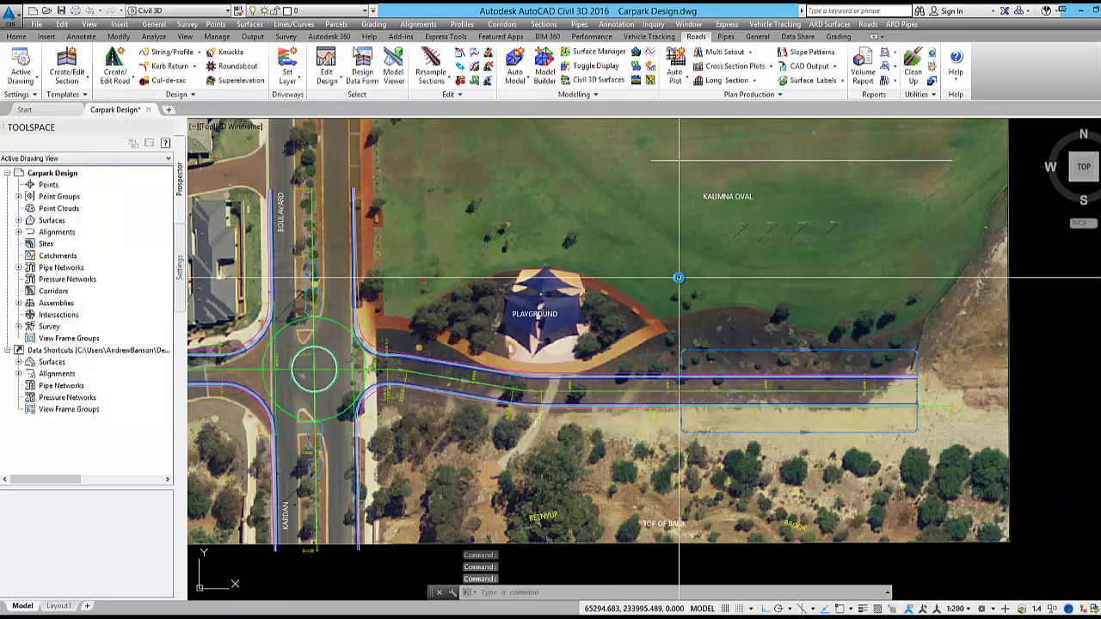
Step: Add CARPARK1 and CARPARK2 as draped strings on ARD-Carpark Base Surface
{"action": "left_click", "coordinate": [199, 52]}
{"action": "left_click", "coordinate": [204, 94]}
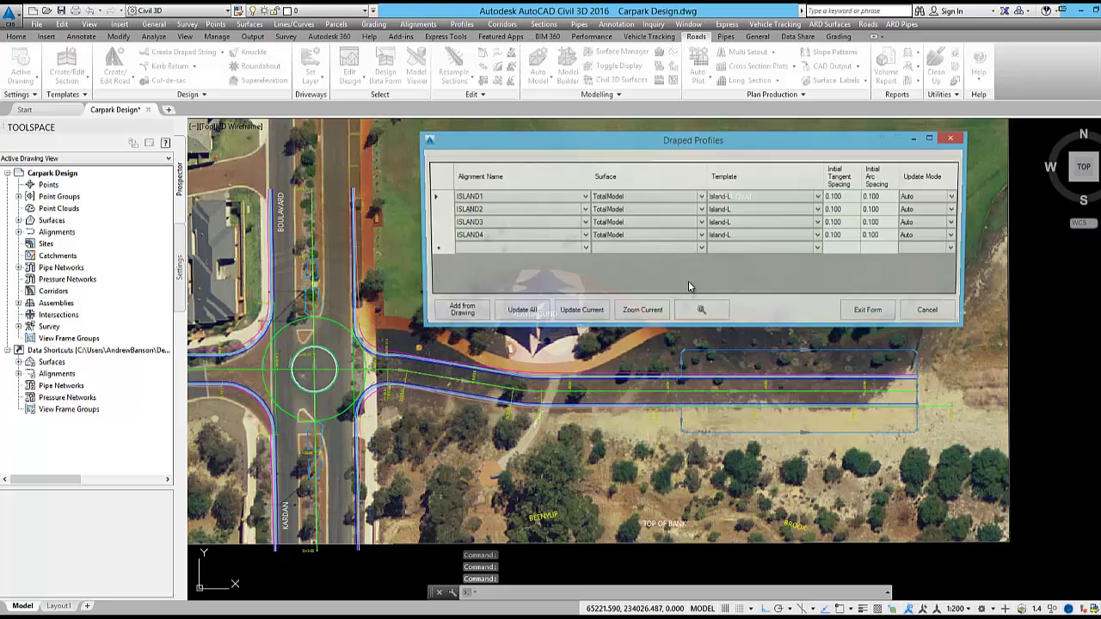
{"action": "left_click", "coordinate": [556, 252]}
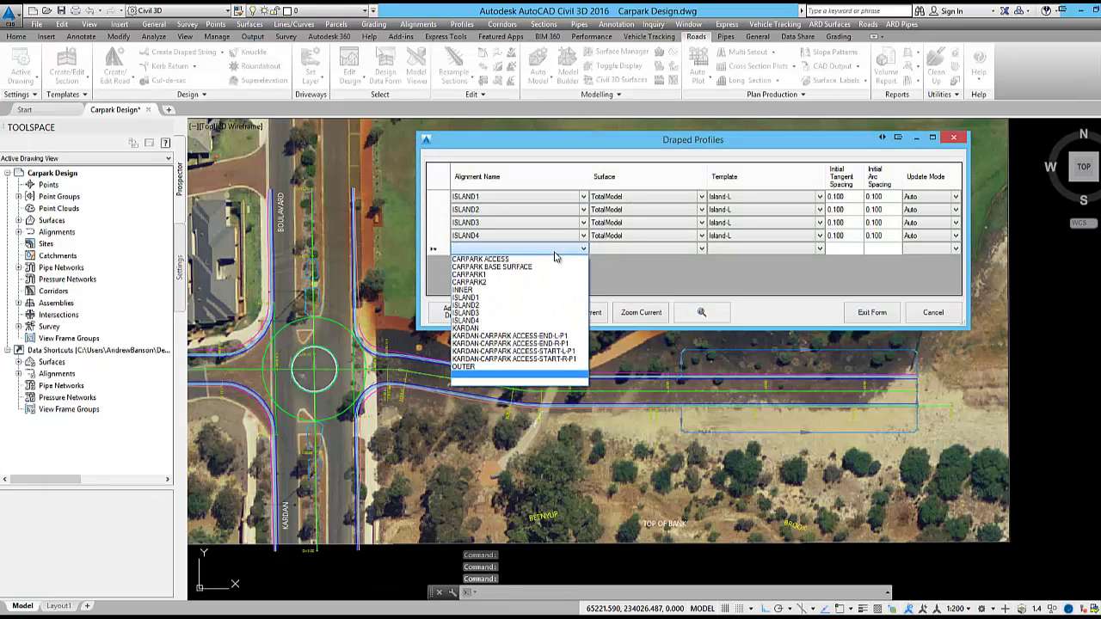
{"action": "left_click", "coordinate": [504, 275]}
{"action": "left_click", "coordinate": [486, 263]}
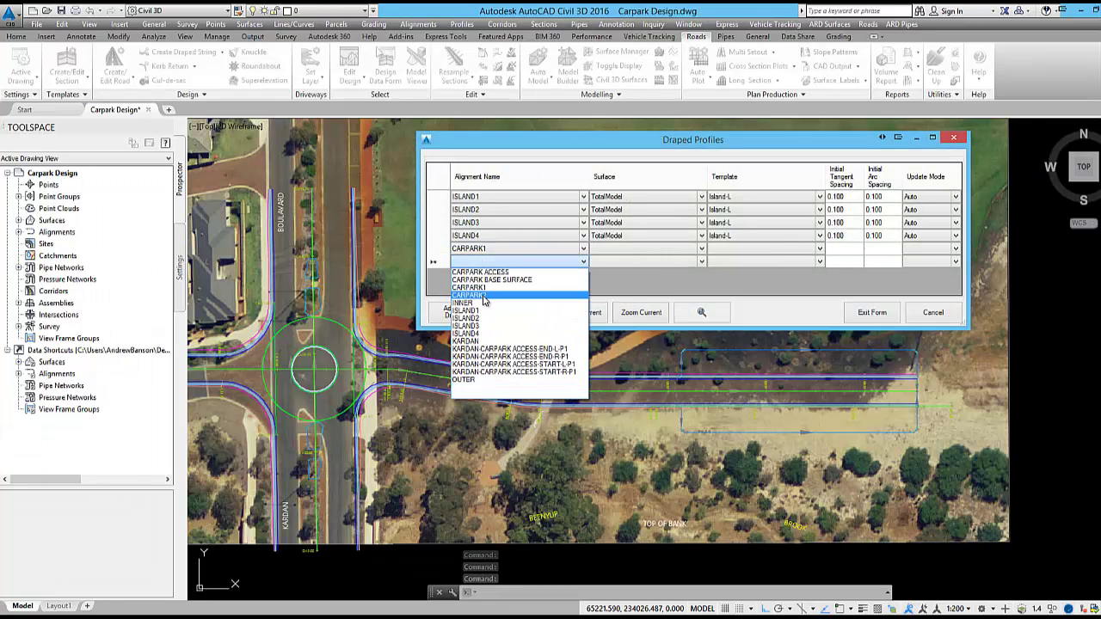
{"action": "left_click", "coordinate": [516, 293]}
{"action": "left_click", "coordinate": [603, 252]}
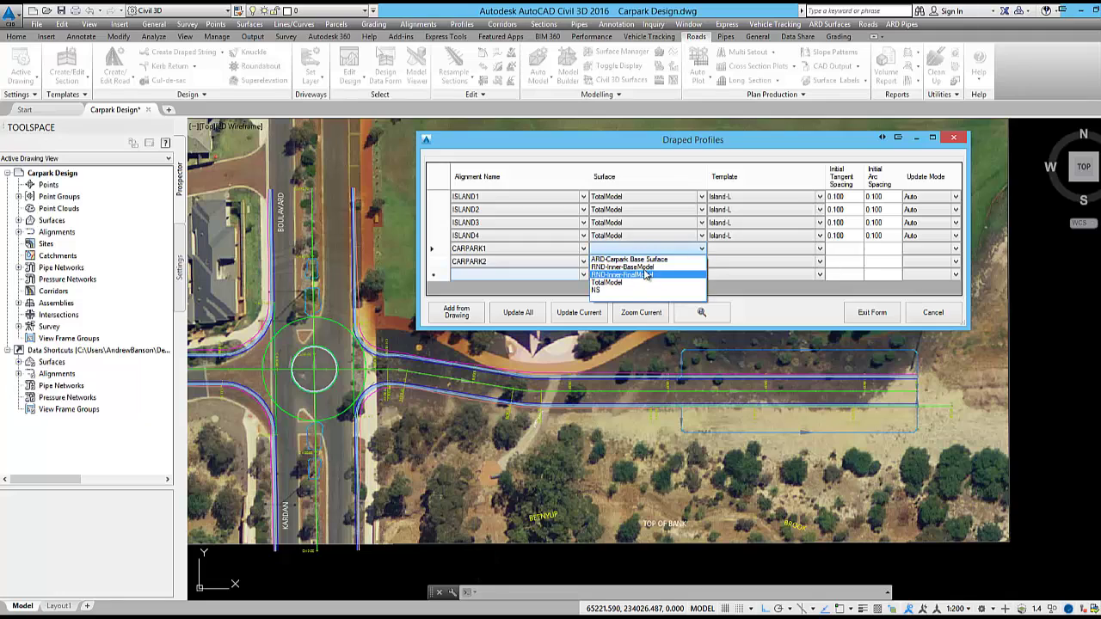
{"action": "left_click", "coordinate": [645, 264]}
{"action": "left_click", "coordinate": [634, 268]}
{"action": "left_click", "coordinate": [641, 274]}
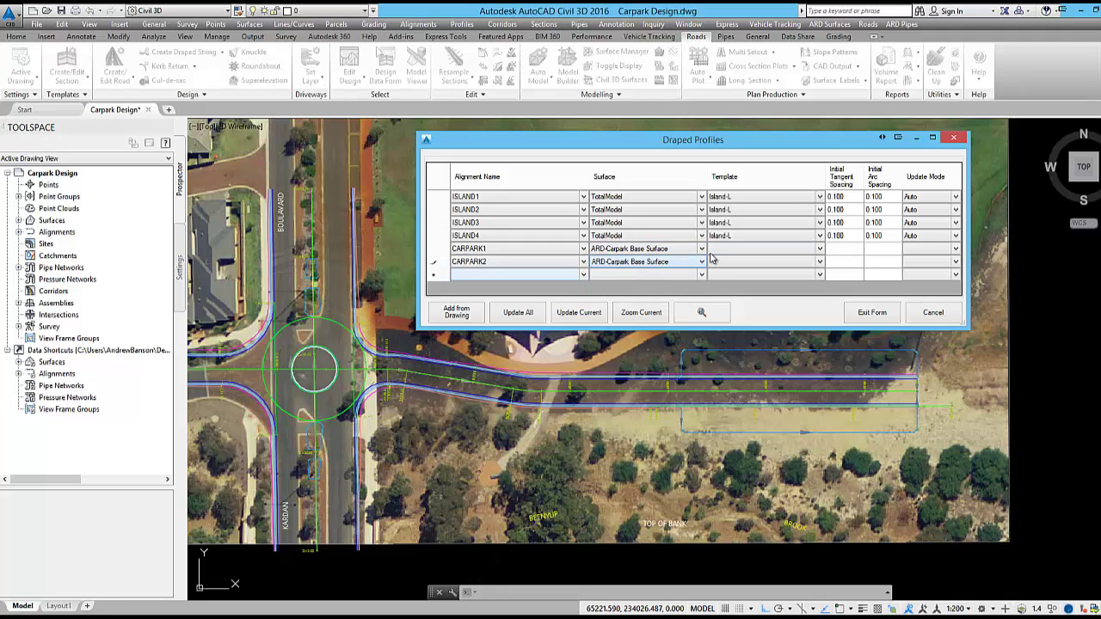
Step: Assign Metric Kerb-L SM and Metric Kerb-R SM templates, set both to Auto, and update all models
{"action": "left_click", "coordinate": [725, 252]}
{"action": "left_click", "coordinate": [744, 275]}
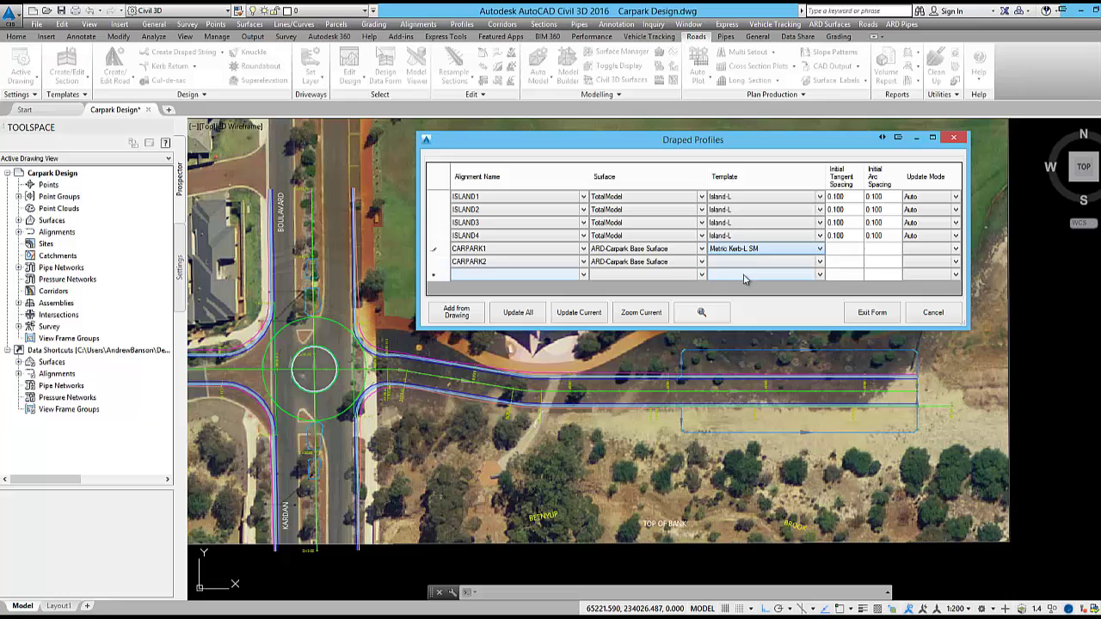
{"action": "left_click", "coordinate": [736, 268]}
{"action": "left_click", "coordinate": [774, 293]}
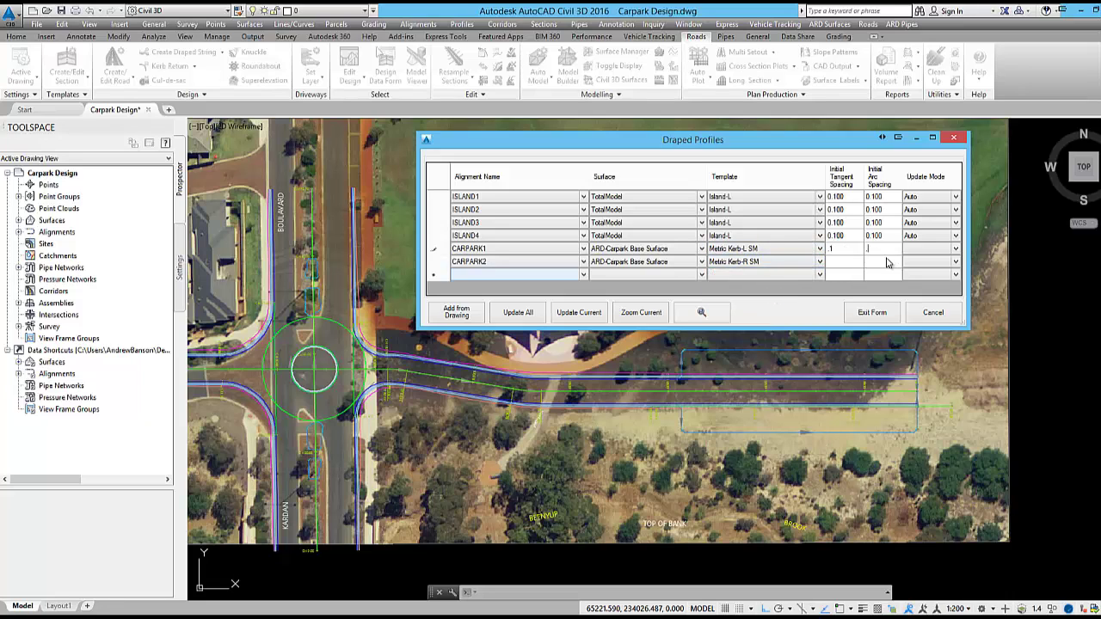
{"action": "left_click", "coordinate": [919, 250]}
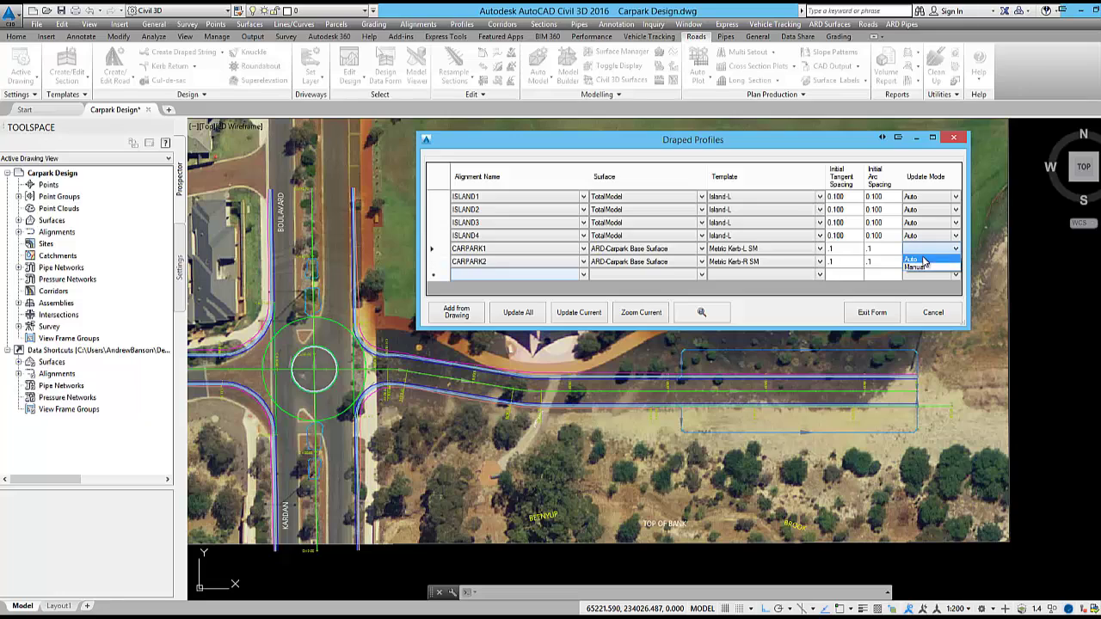
{"action": "left_click", "coordinate": [924, 261]}
{"action": "left_click", "coordinate": [924, 262]}
{"action": "left_click", "coordinate": [926, 275]}
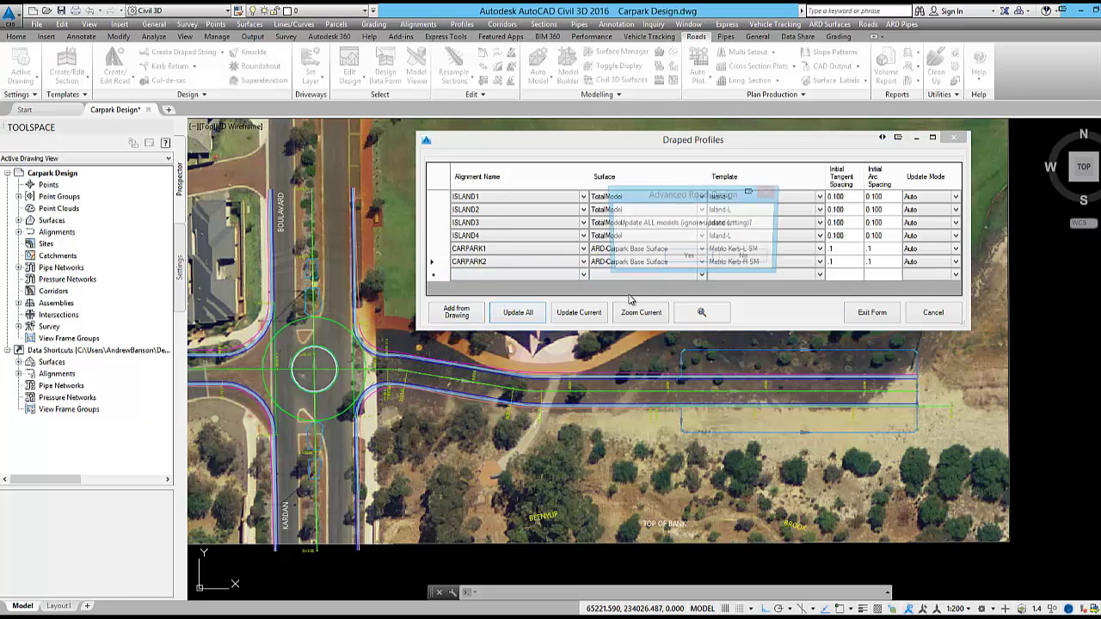
{"action": "left_click", "coordinate": [689, 257]}
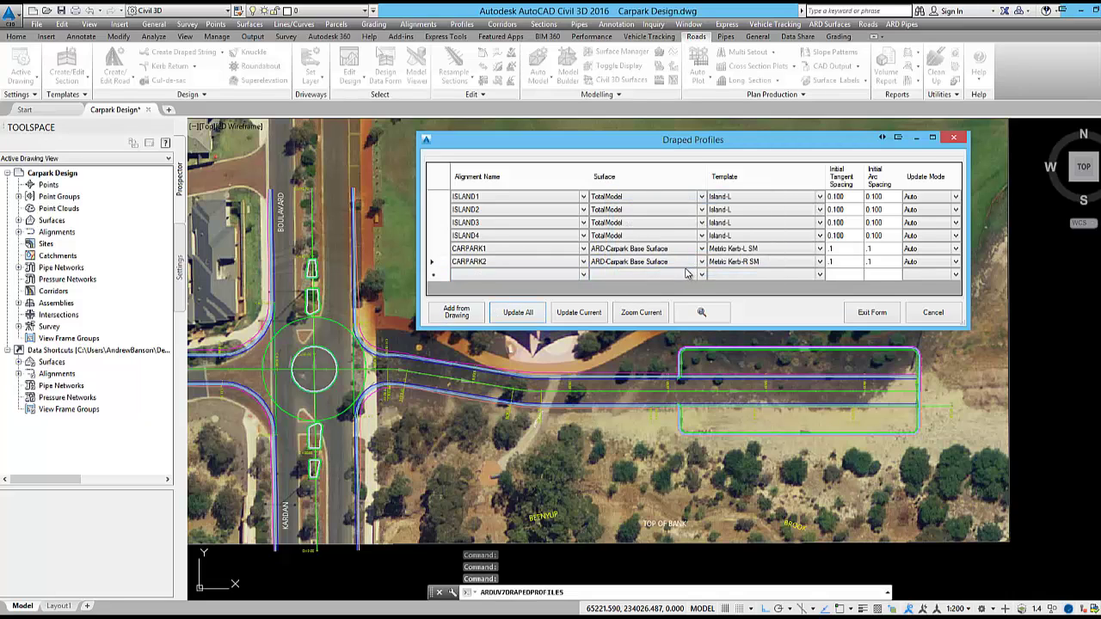